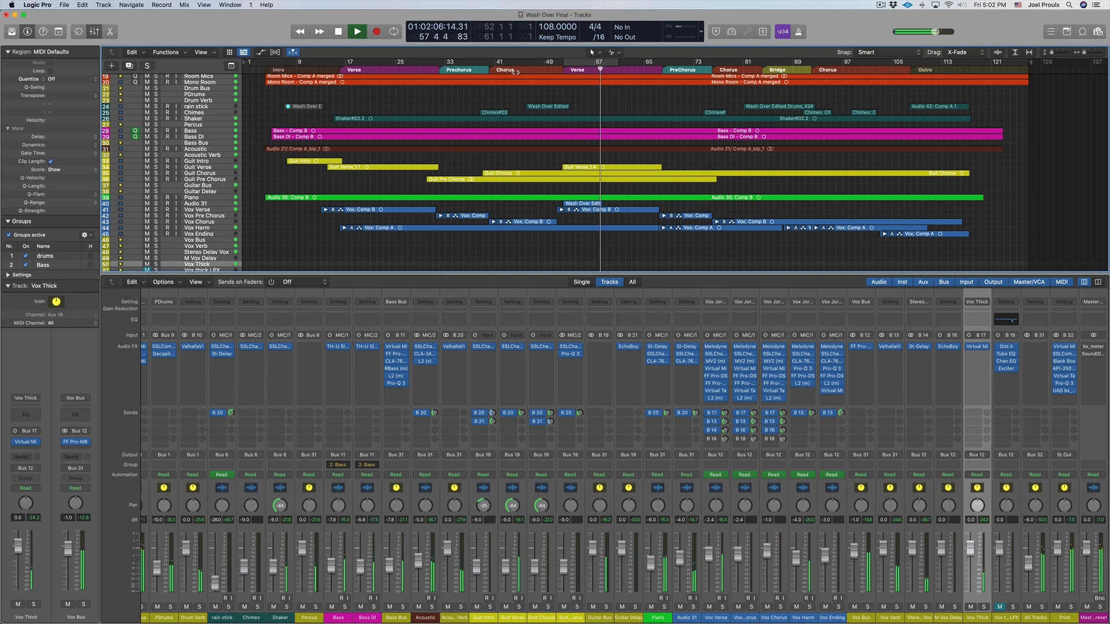
Step: Play the full mix from the start of the first Chorus for a few bars and stop
key("space")
left_click(488, 69)
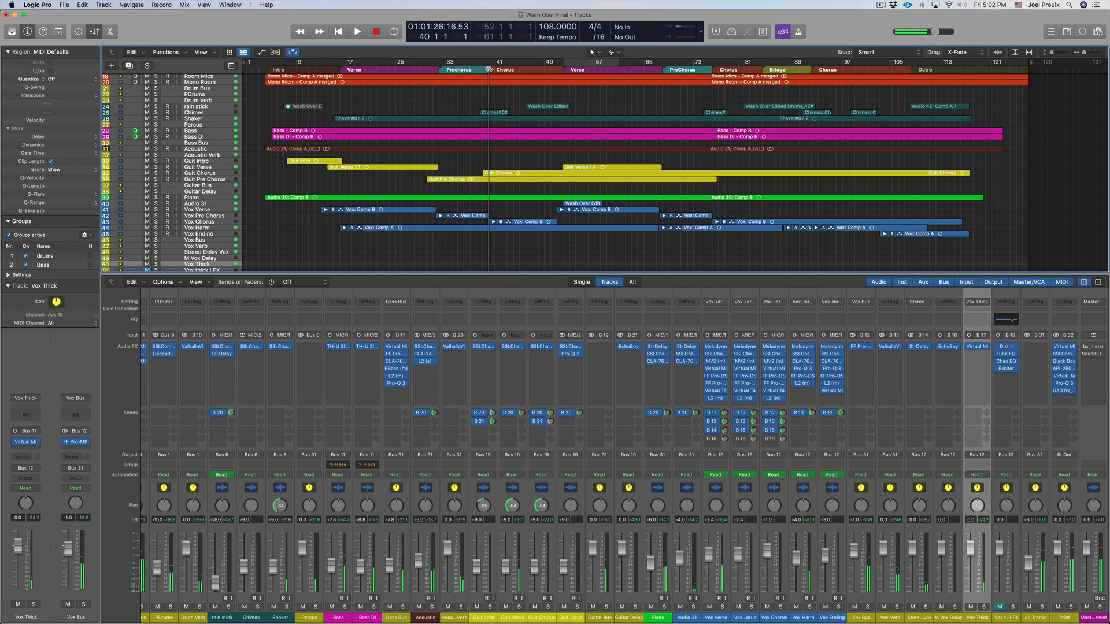
key("space")
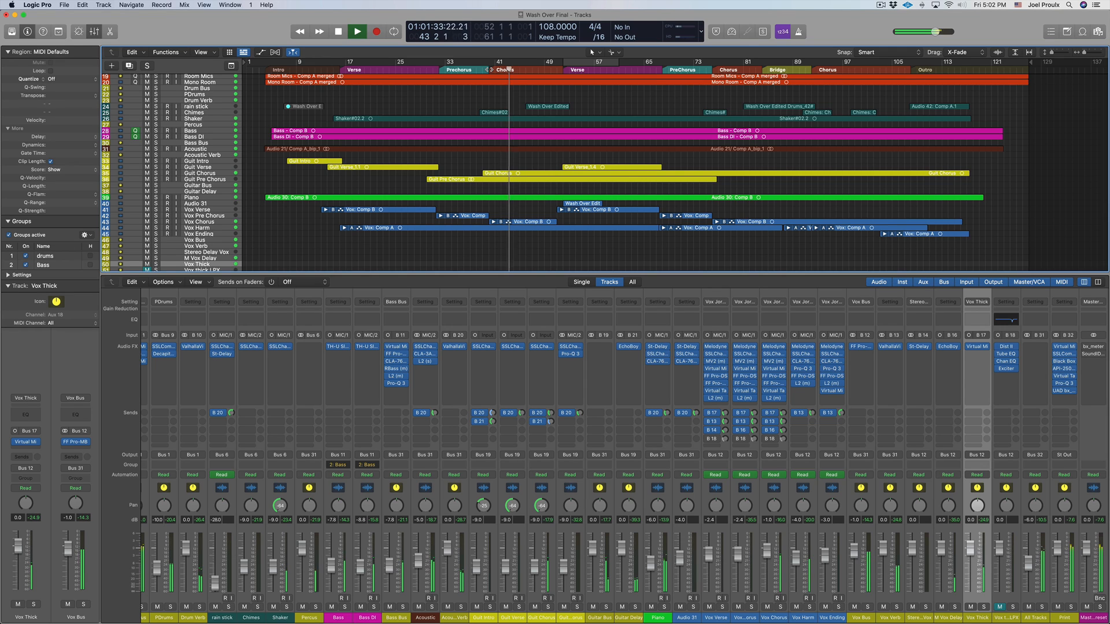
key("space")
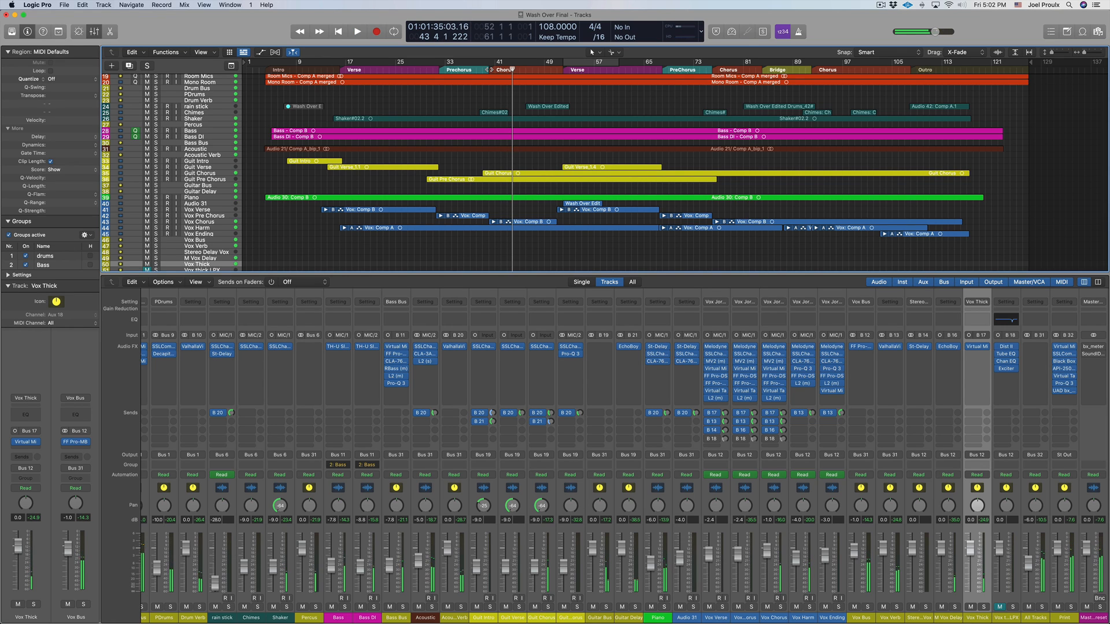
Step: Check the Vox Verse channel's Bus 17 send destination and view the Virtual Mix Rack on the Vox Thick channel
left_click(702, 415)
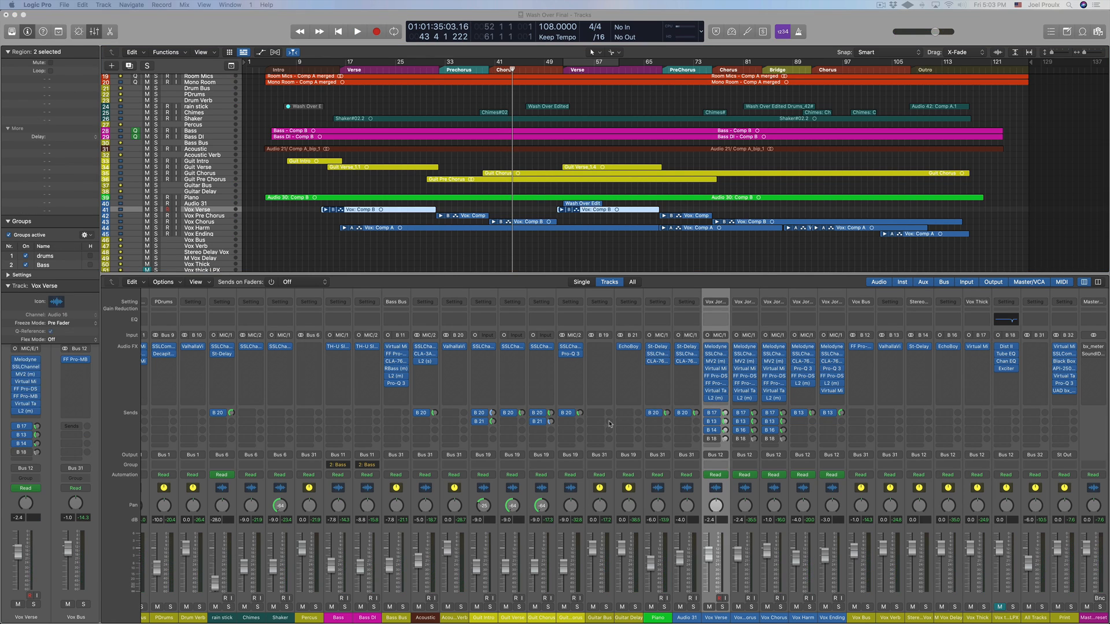
left_click(714, 413)
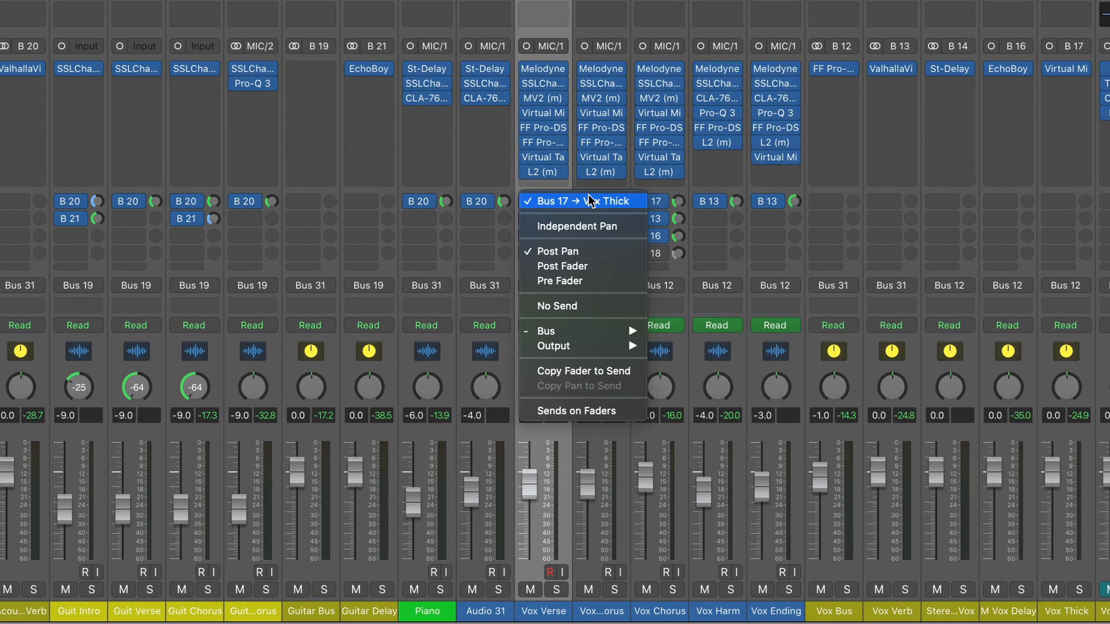
left_click(604, 200)
left_click(1070, 610)
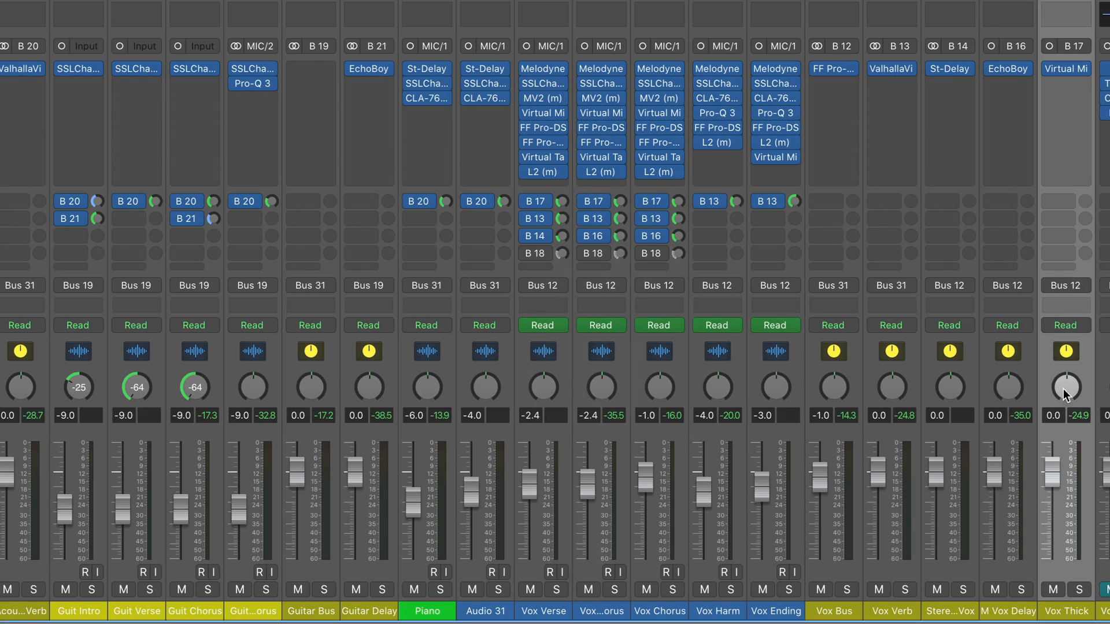
left_click(1063, 69)
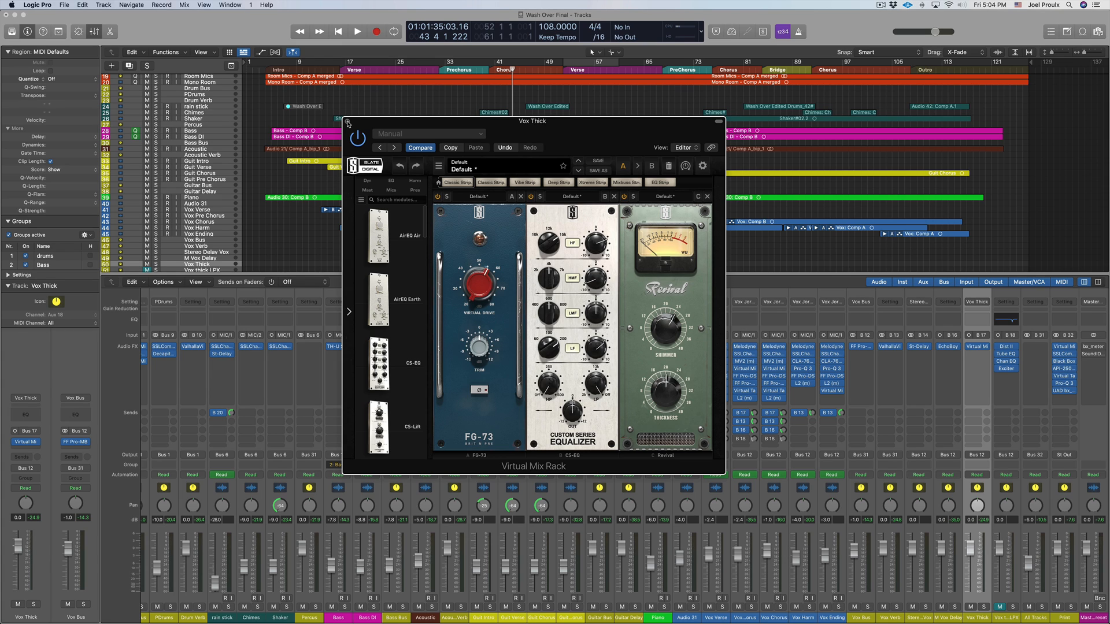
left_click(348, 123)
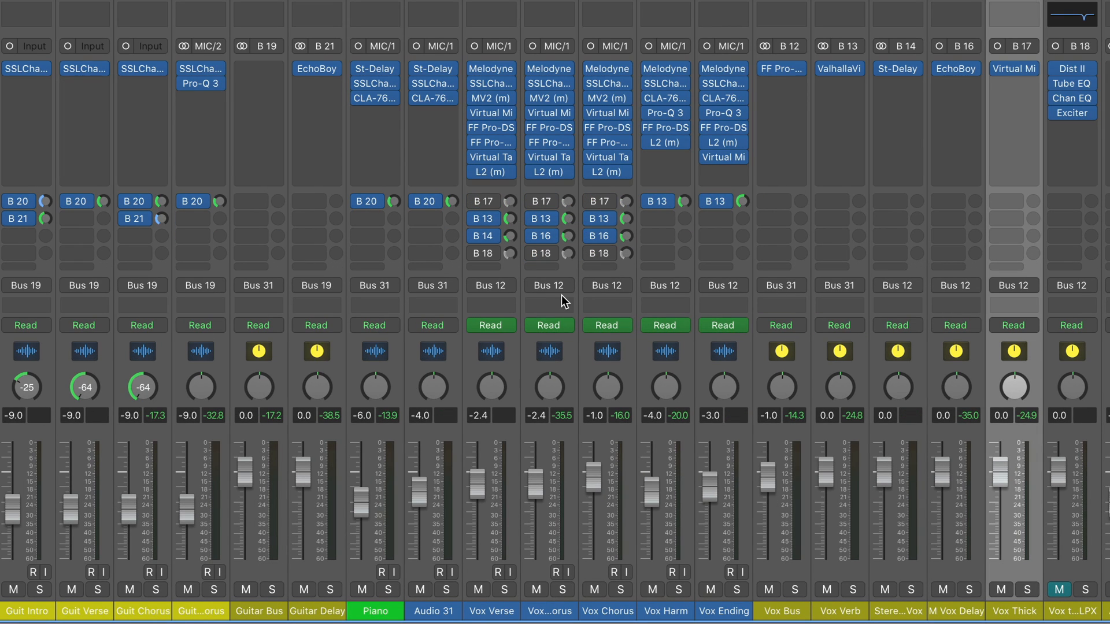
Step: Activate the Bus 18 sends on Vox Verse, Vox Pre Chorus and Vox Chorus, and check the Vox Verse send's destination
left_click(474, 253)
left_click(533, 253)
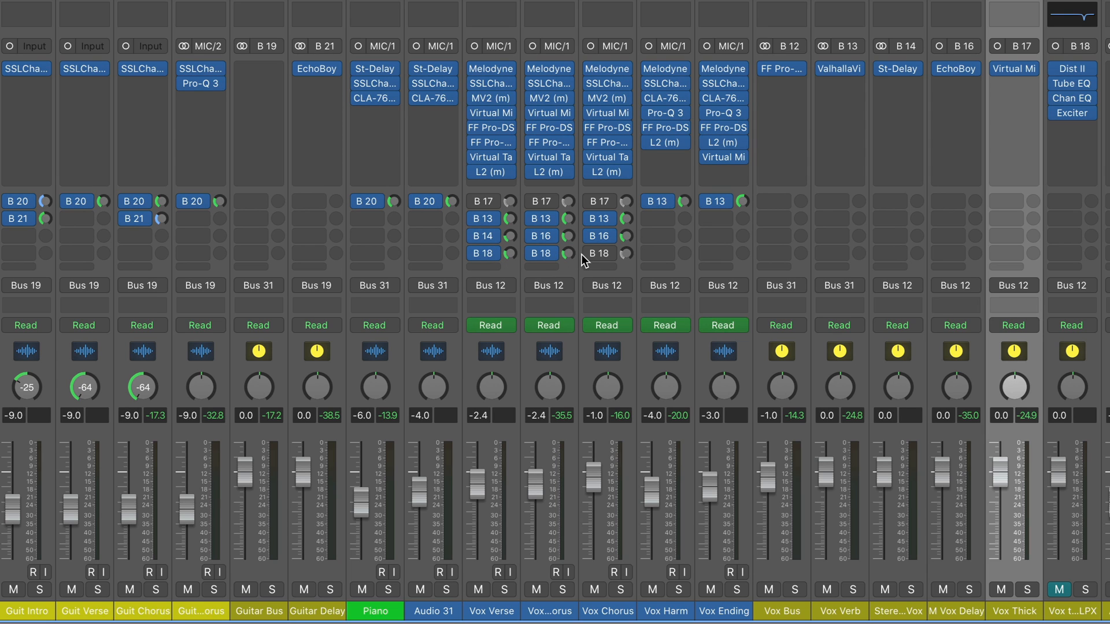
left_click(590, 253)
left_click(493, 258)
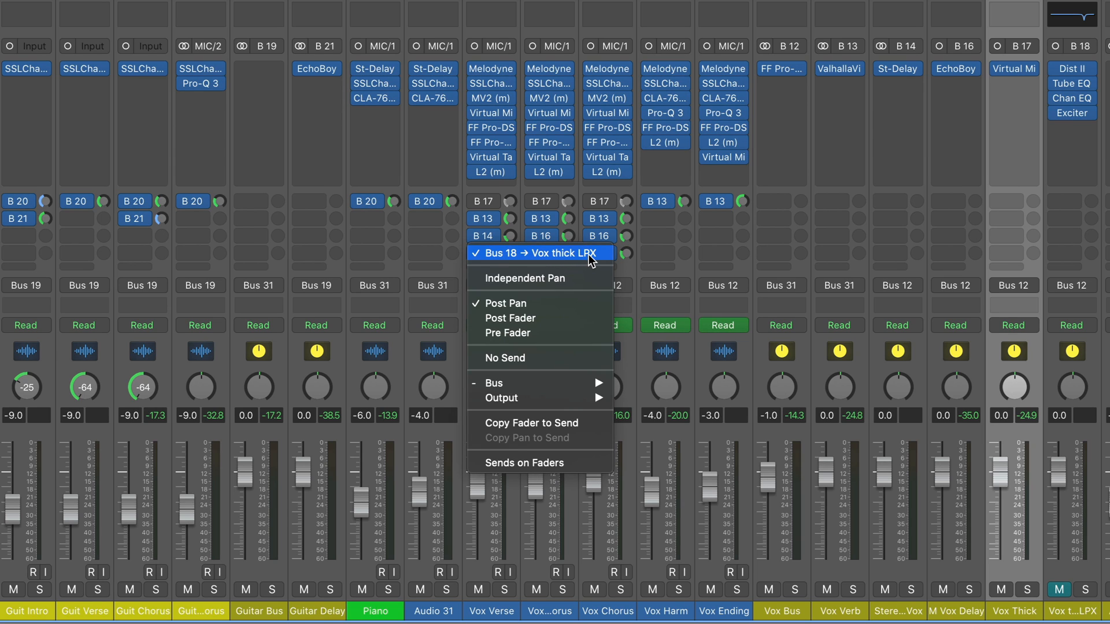
left_click(410, 273)
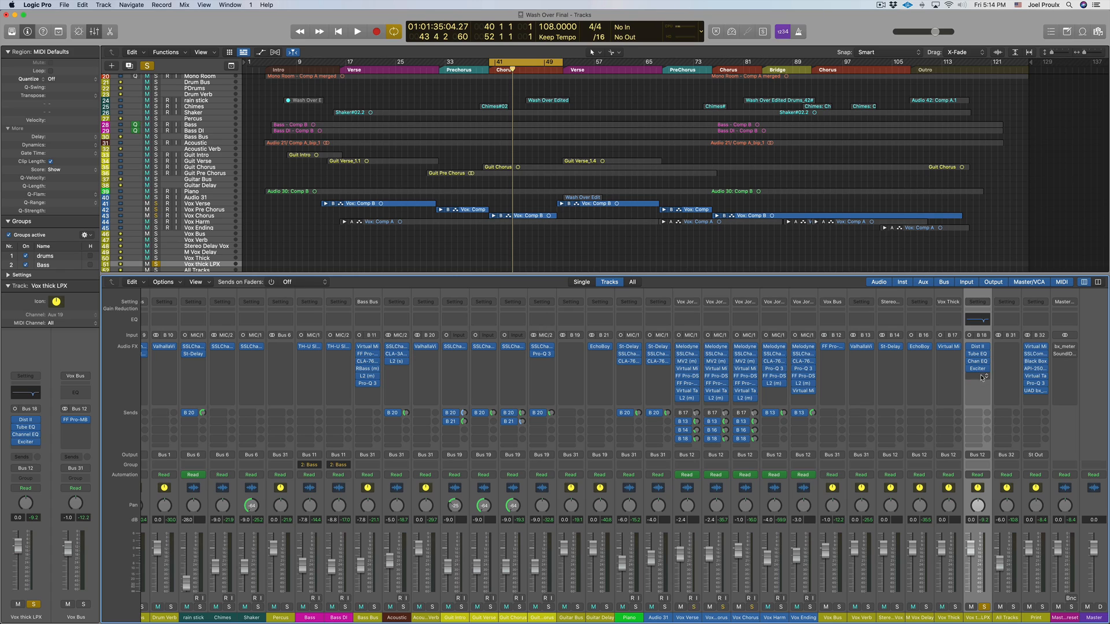
Step: Add a mono Gain plug-in after the Exciter on Vox thick LPX and raise its gain to about +17.1 dB
left_click(980, 375)
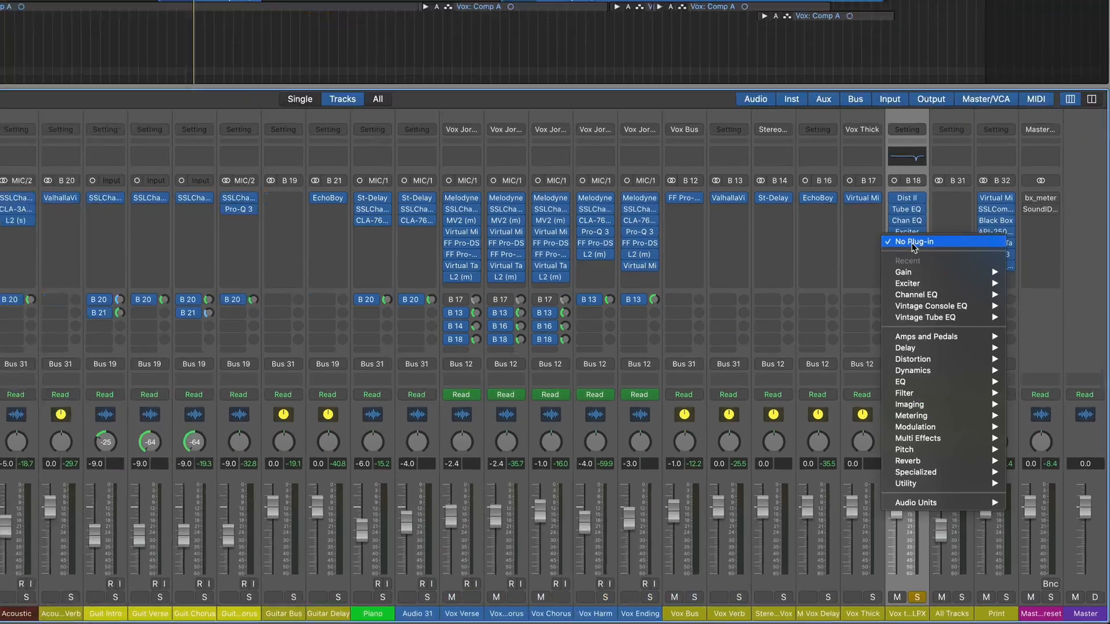
mouse_move(910, 271)
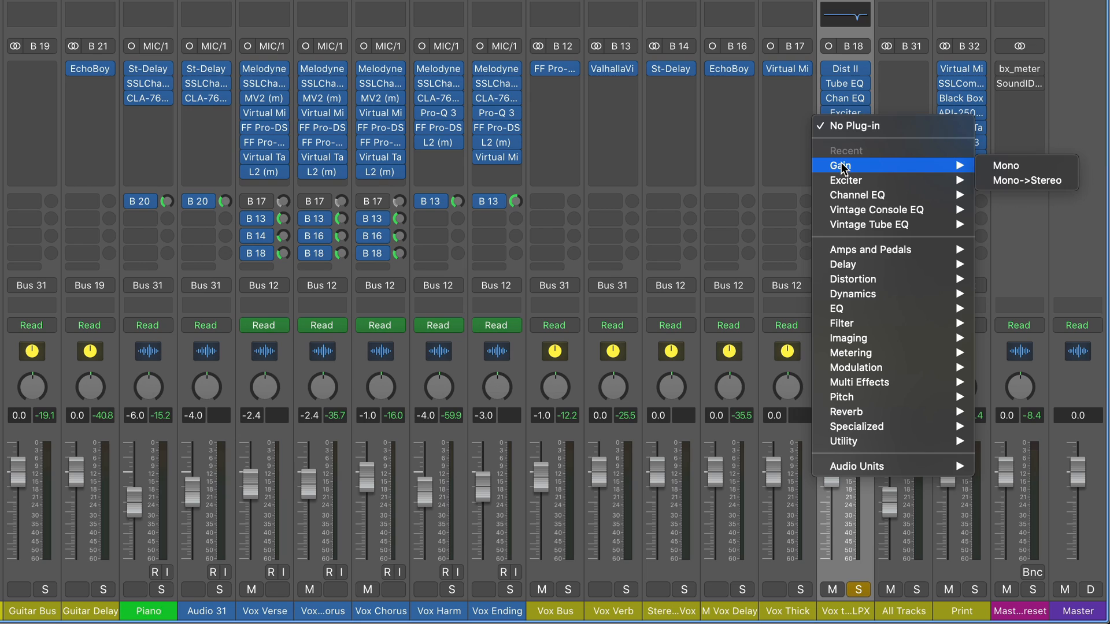
left_click(1027, 167)
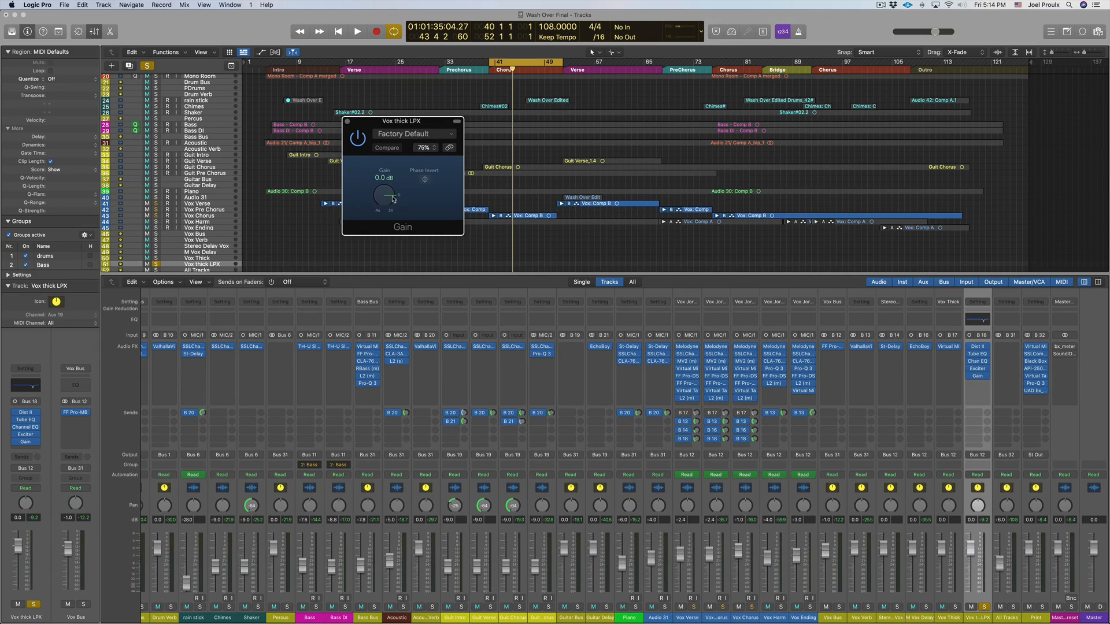
left_click_drag(392, 199, 390, 183)
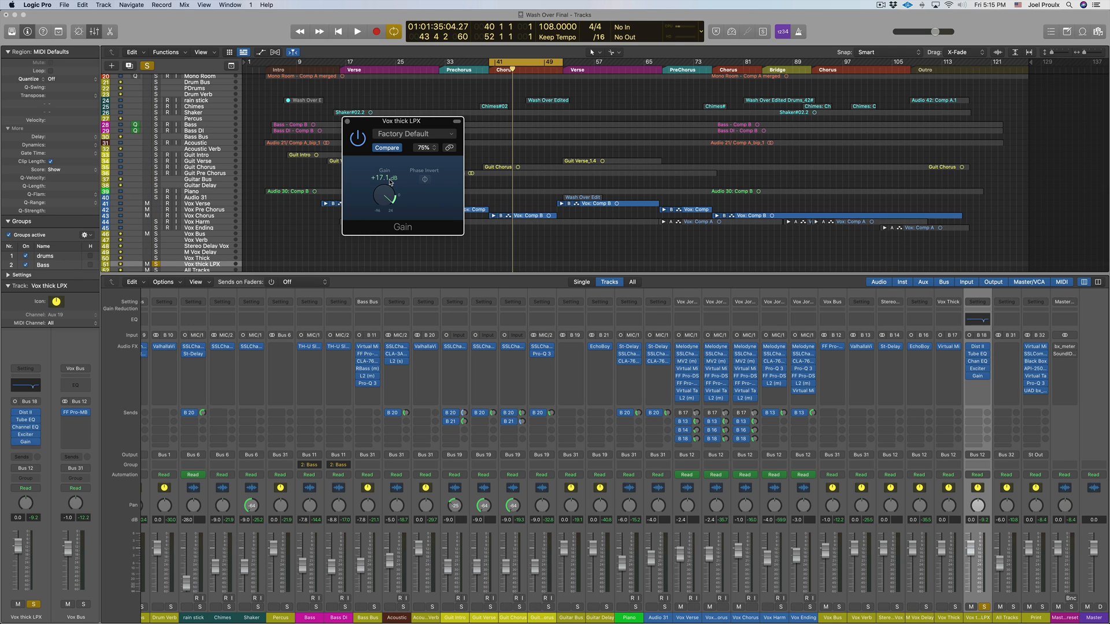
left_click(348, 123)
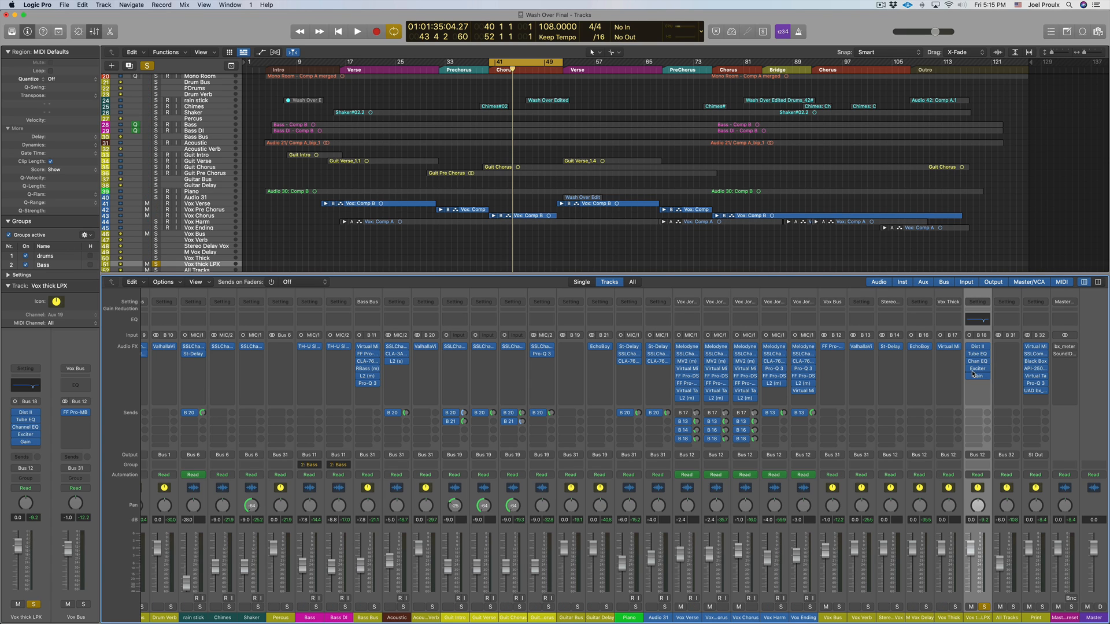
Step: Bypass Distortion II, Tube EQ, Channel EQ and Exciter on Vox thick LPX, and audition the channel from the first Chorus
mouse_move(971, 370)
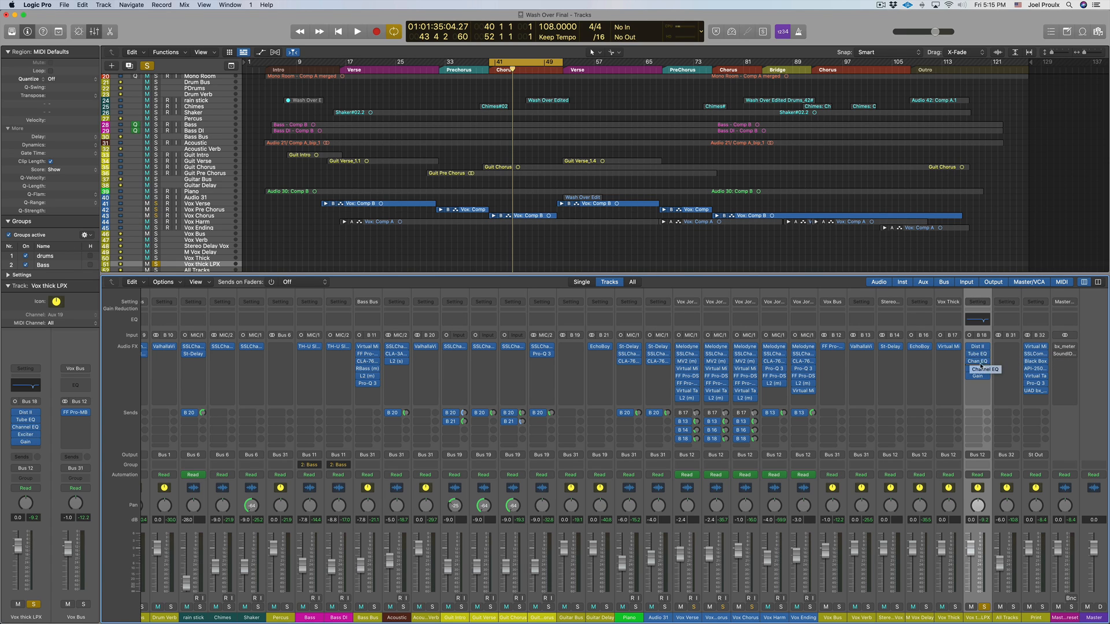
left_click_drag(969, 347, 971, 372)
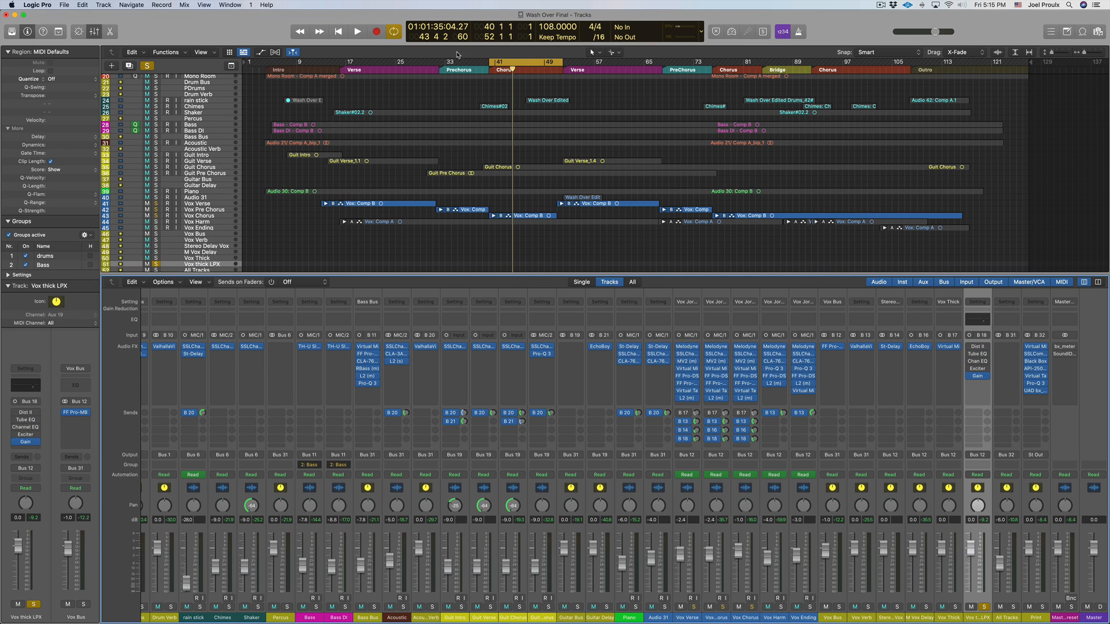
left_click(488, 70)
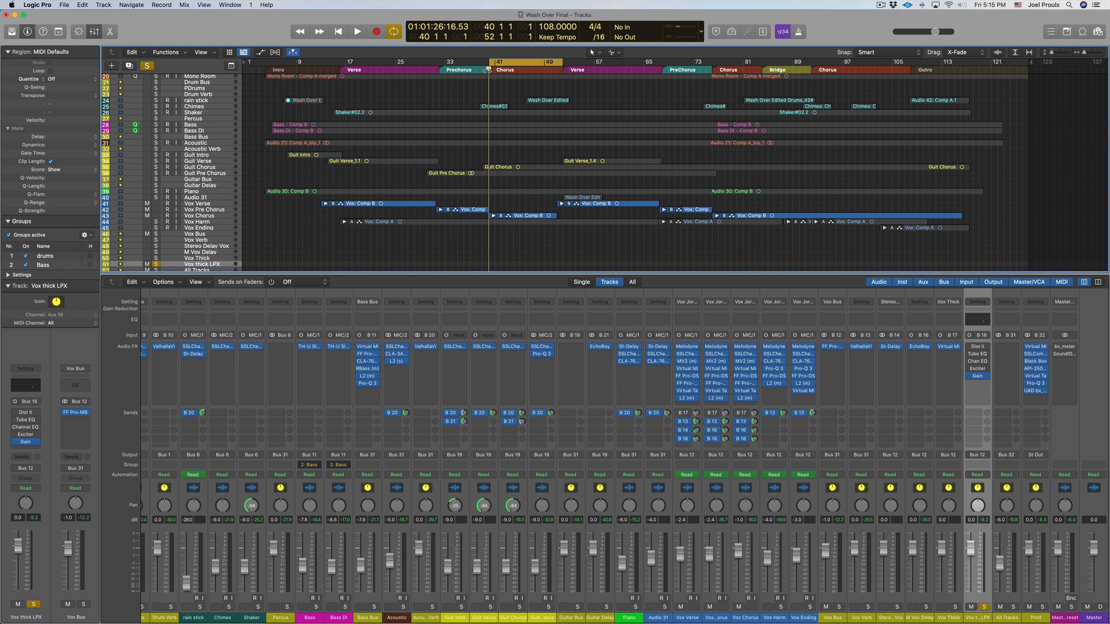
key("space")
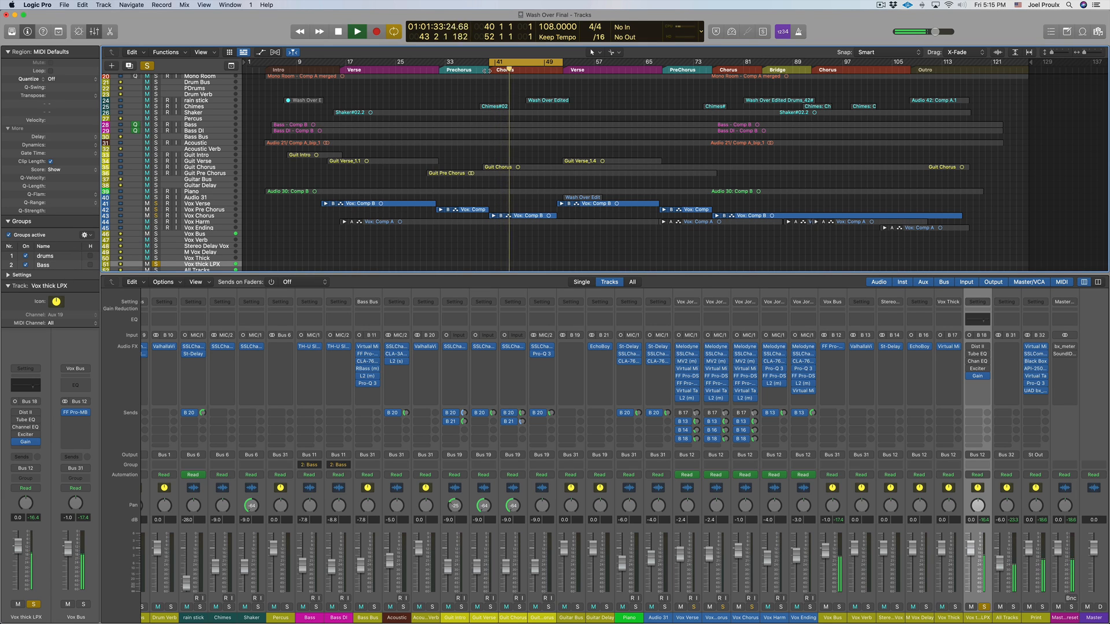
key("space")
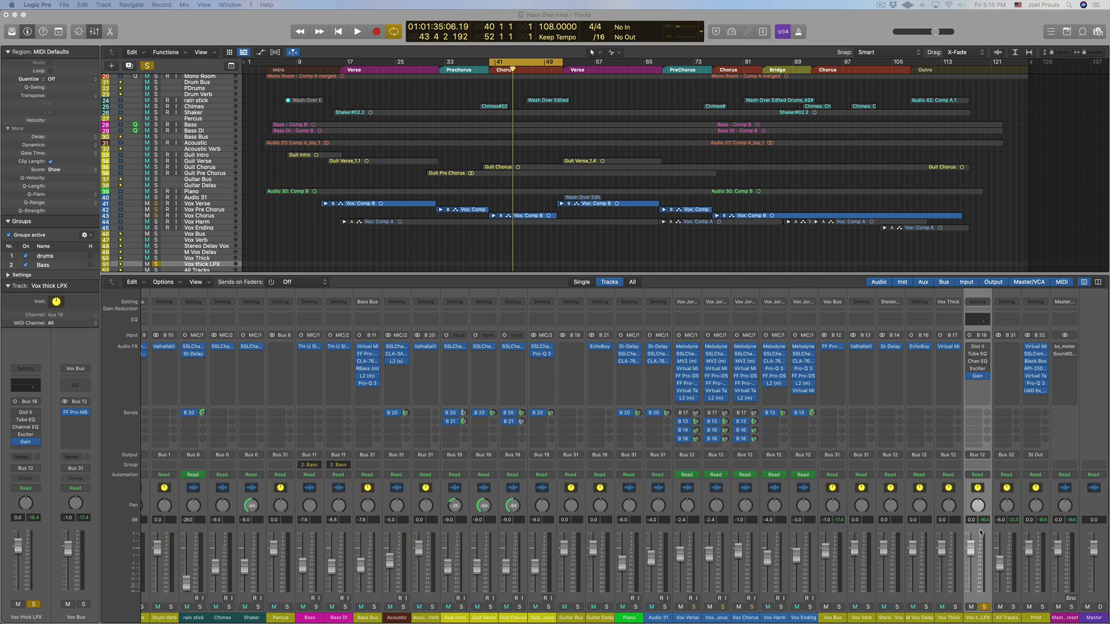
Step: Select the Vox Verse, Vox Pre Chorus and Vox Chorus channels in turn and return to Vox thick LPX
left_click(696, 621)
left_click(716, 617)
left_click(745, 617)
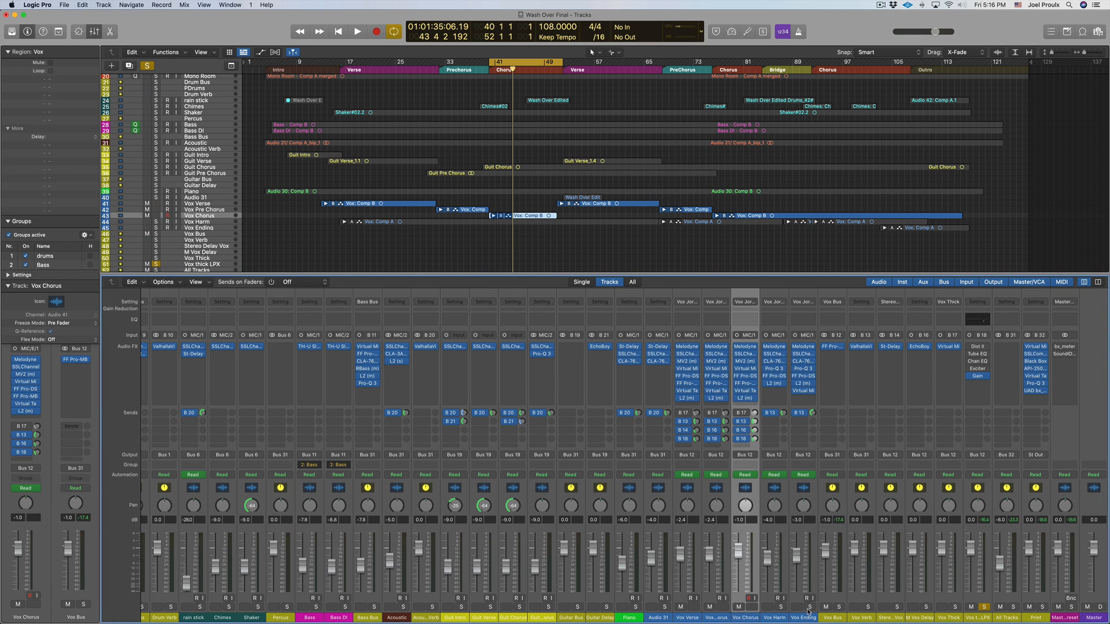
left_click(977, 618)
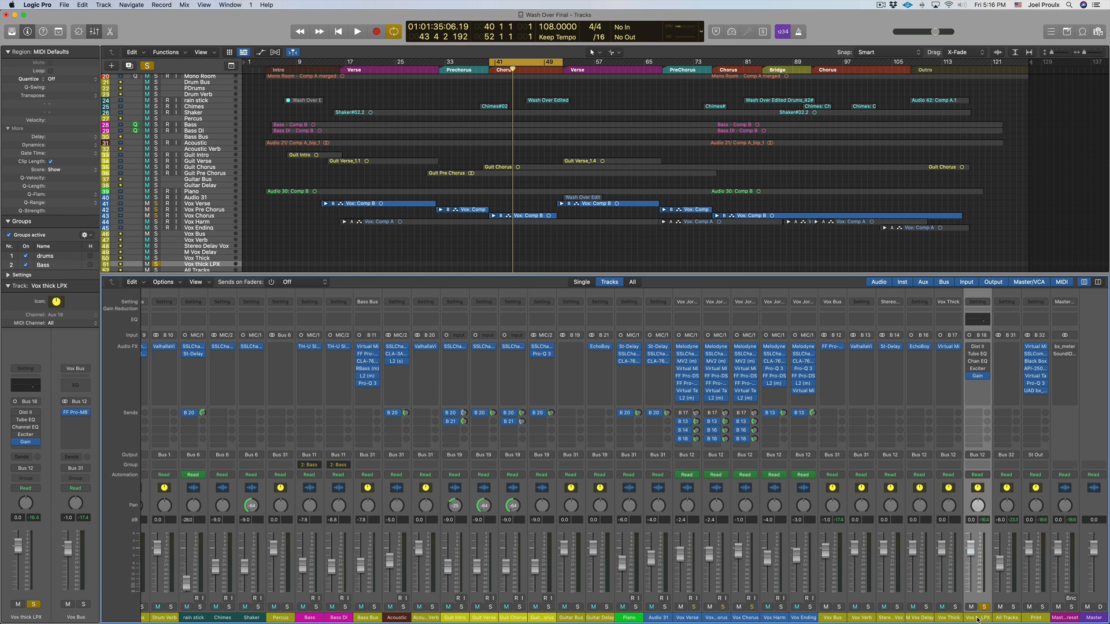
Step: Open Distortion II on Vox thick LPX and compare its controls with the Virtual Mix Rack on Vox Thick
left_click(977, 348)
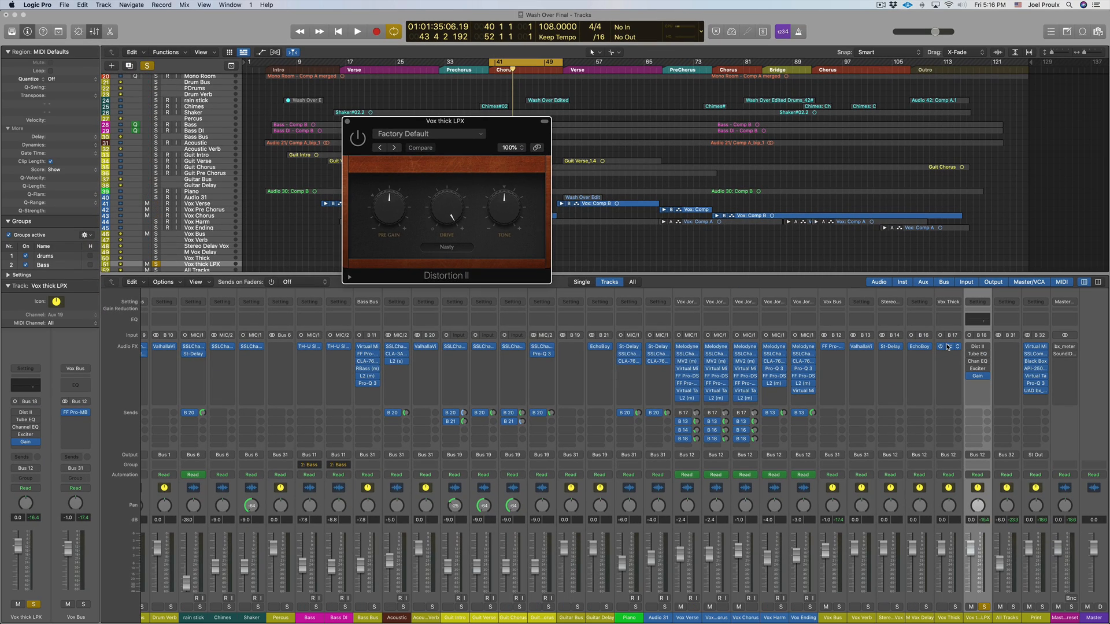
left_click(948, 347)
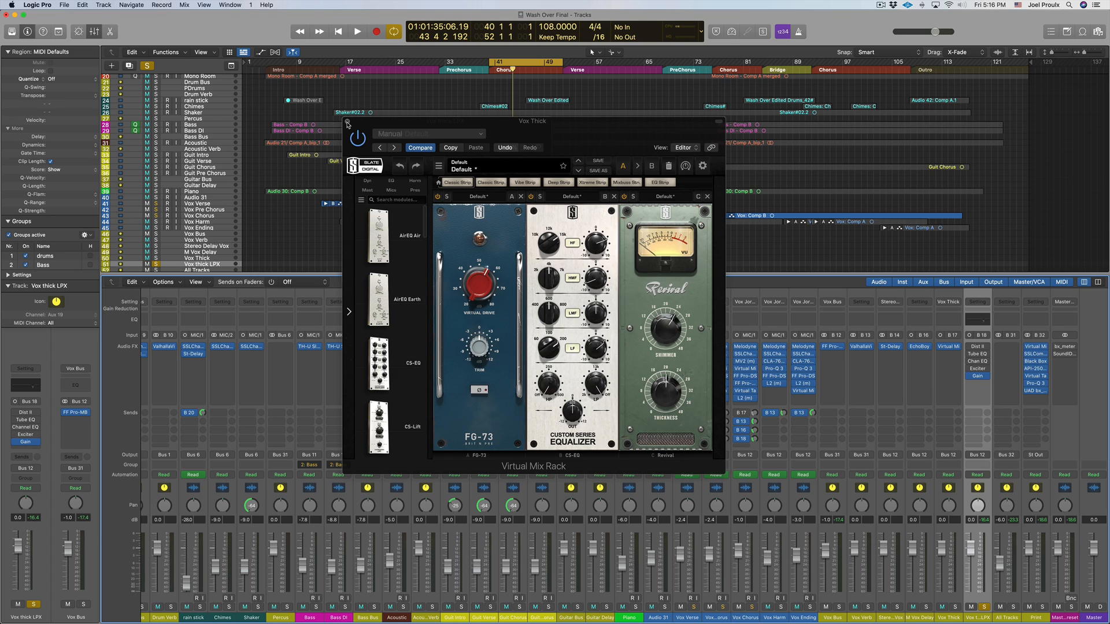
left_click(347, 123)
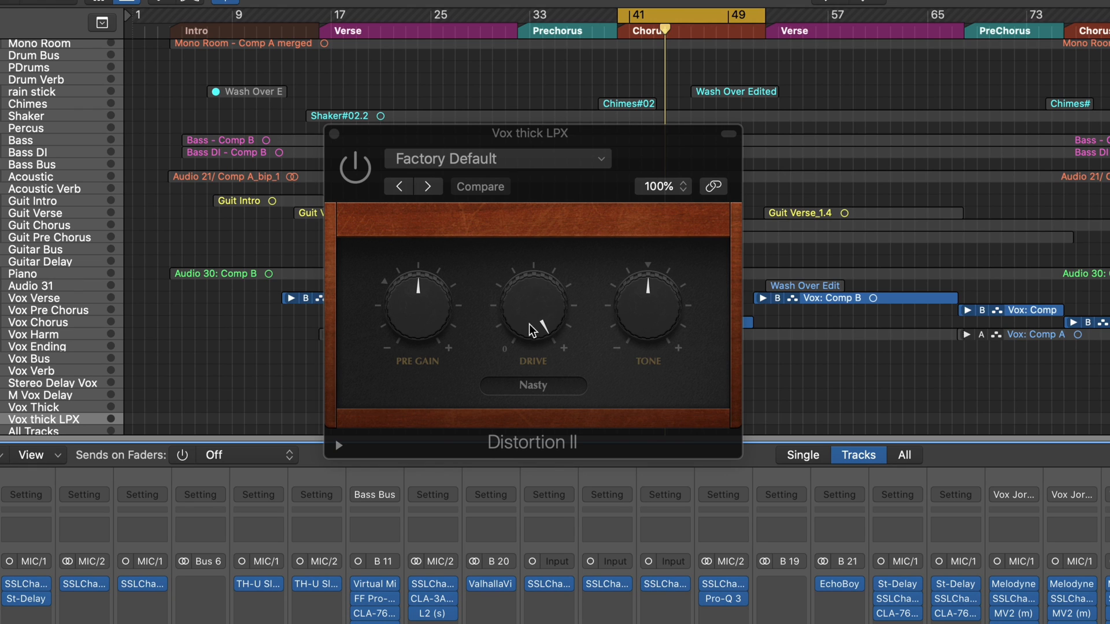
mouse_move(565, 315)
mouse_move(531, 343)
Step: Audition the Chorus while switching Distortion II on and off, leaving it enabled, and close its window
left_click_drag(665, 46, 620, 47)
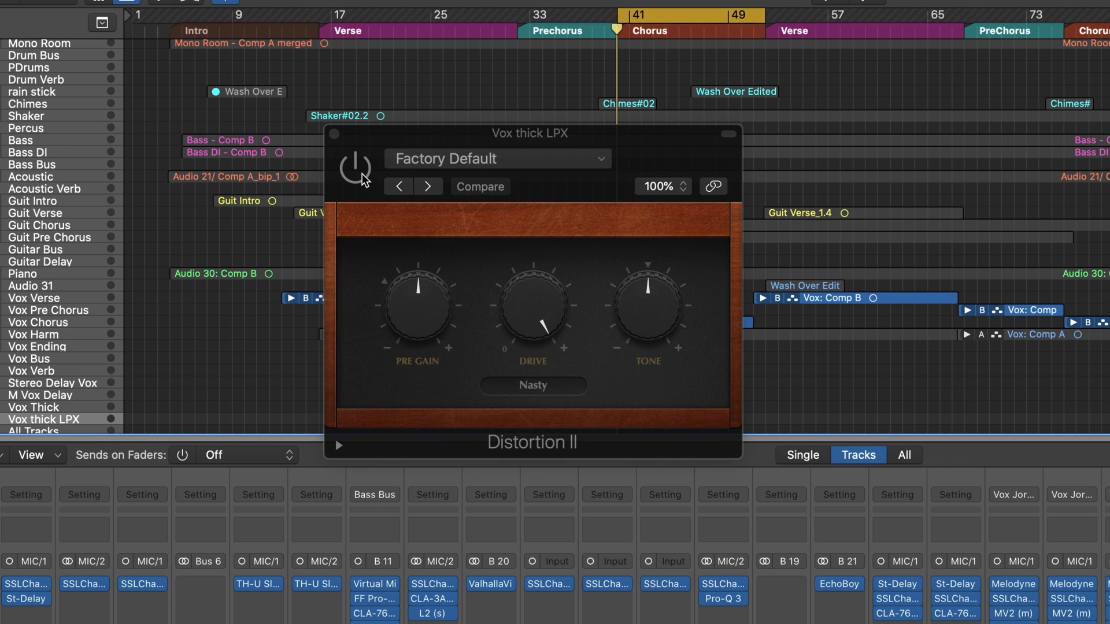
key("space")
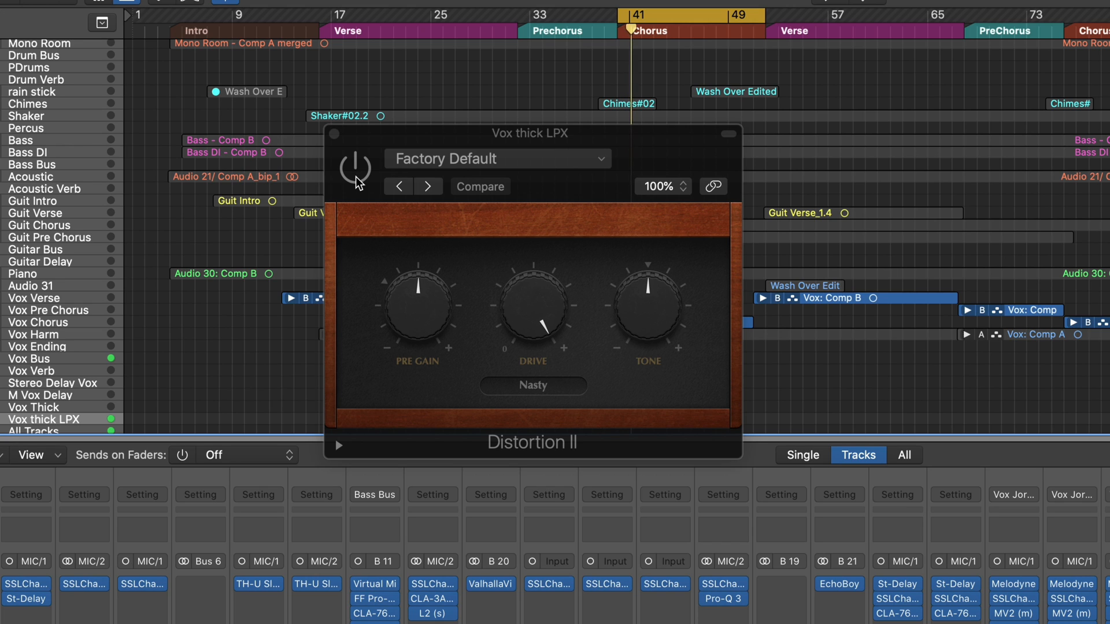
left_click(355, 177)
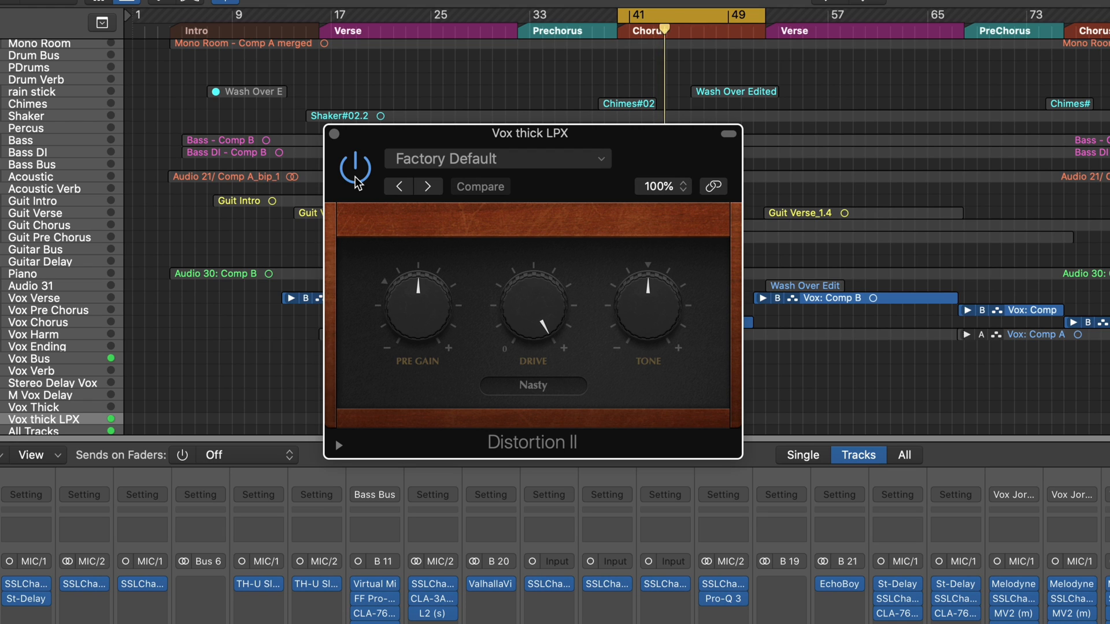
left_click(355, 180)
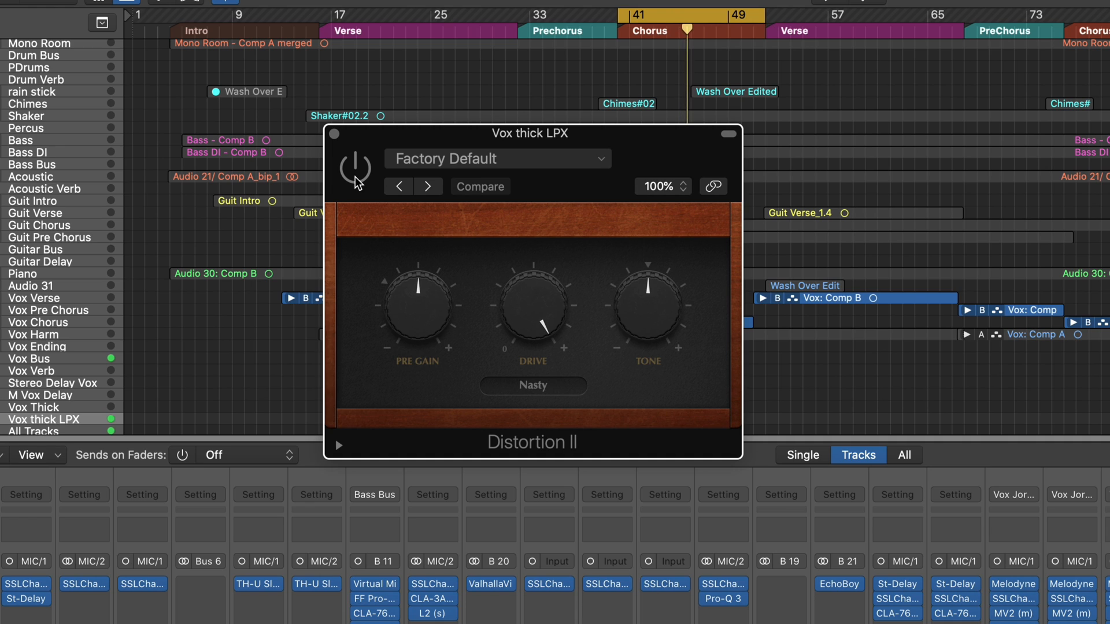
left_click(355, 180)
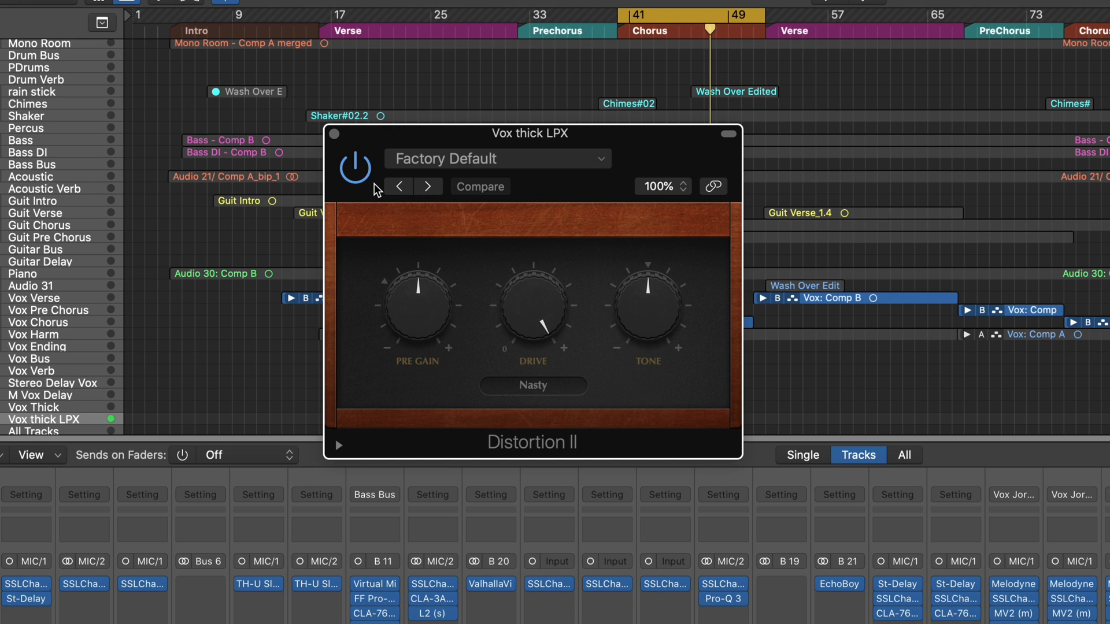
left_click(461, 187)
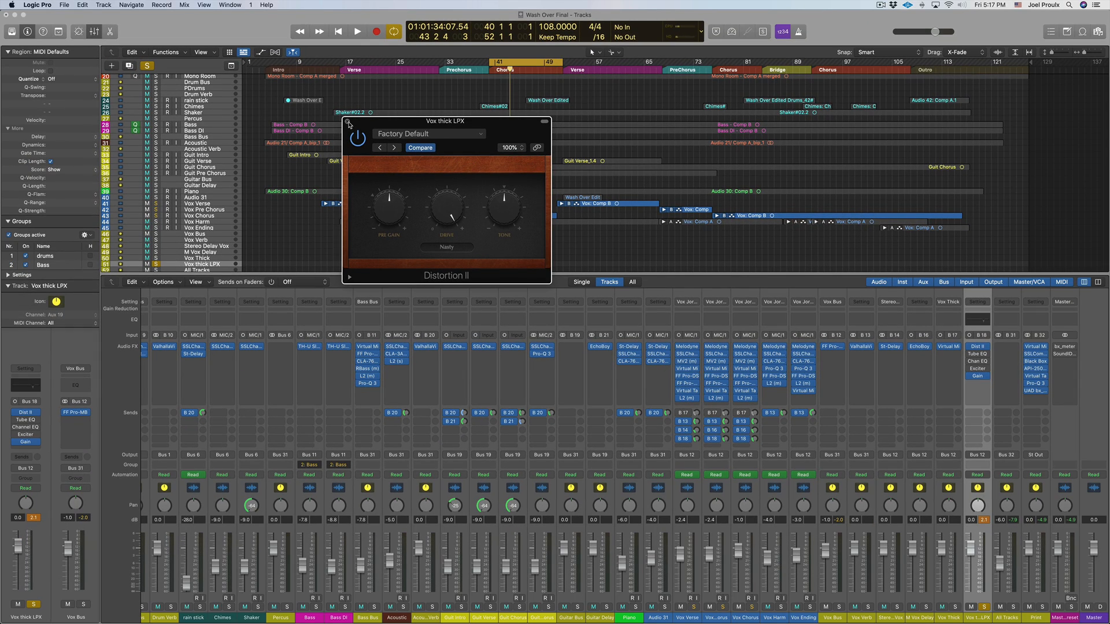
left_click(349, 123)
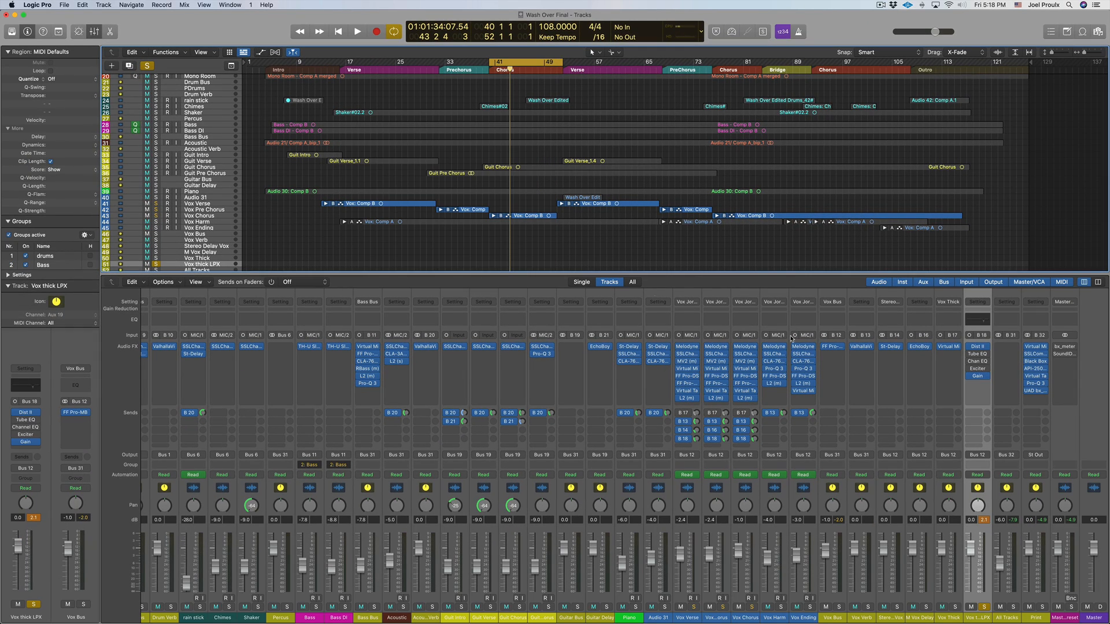
Step: Open Vintage Tube EQ on Vox thick LPX, switch it on and review its boost, frequency and low peak settings
left_click(979, 355)
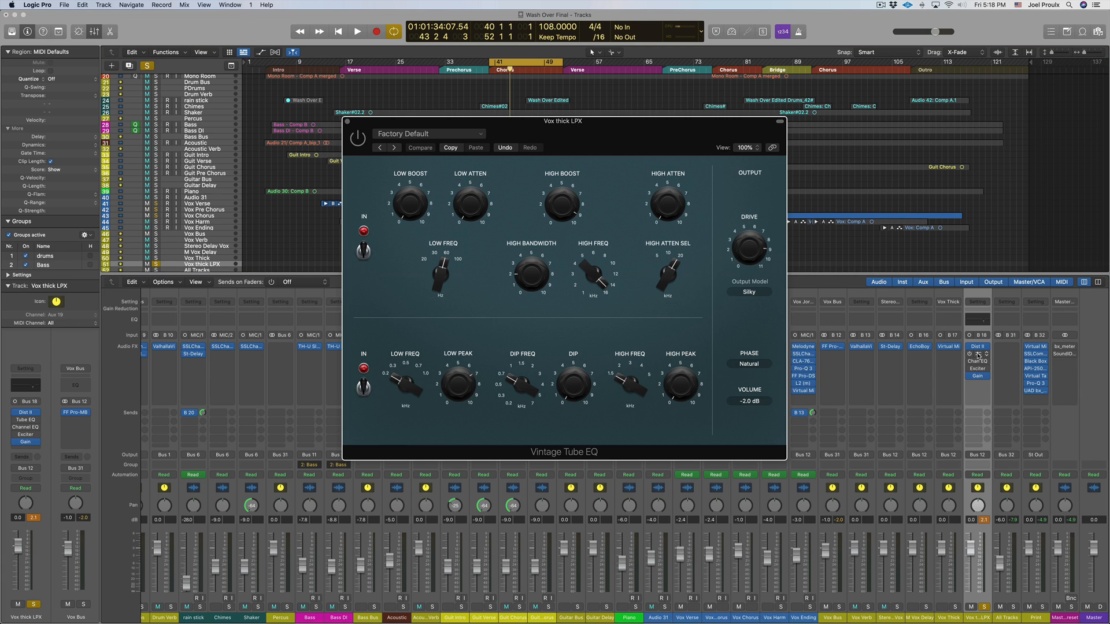
mouse_move(593, 300)
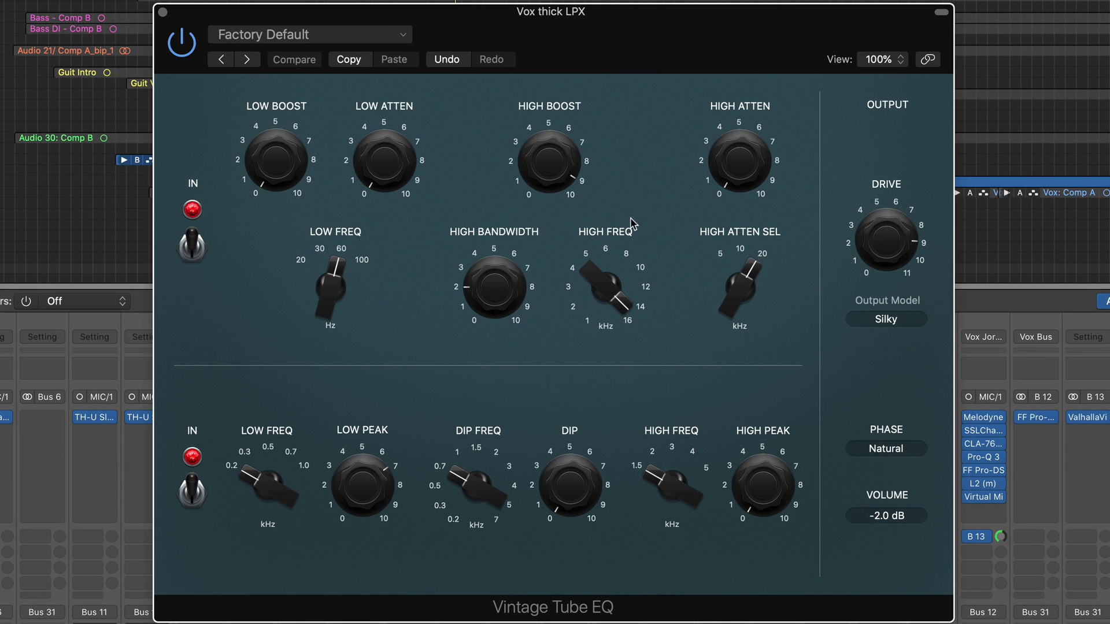
mouse_move(612, 305)
mouse_move(272, 480)
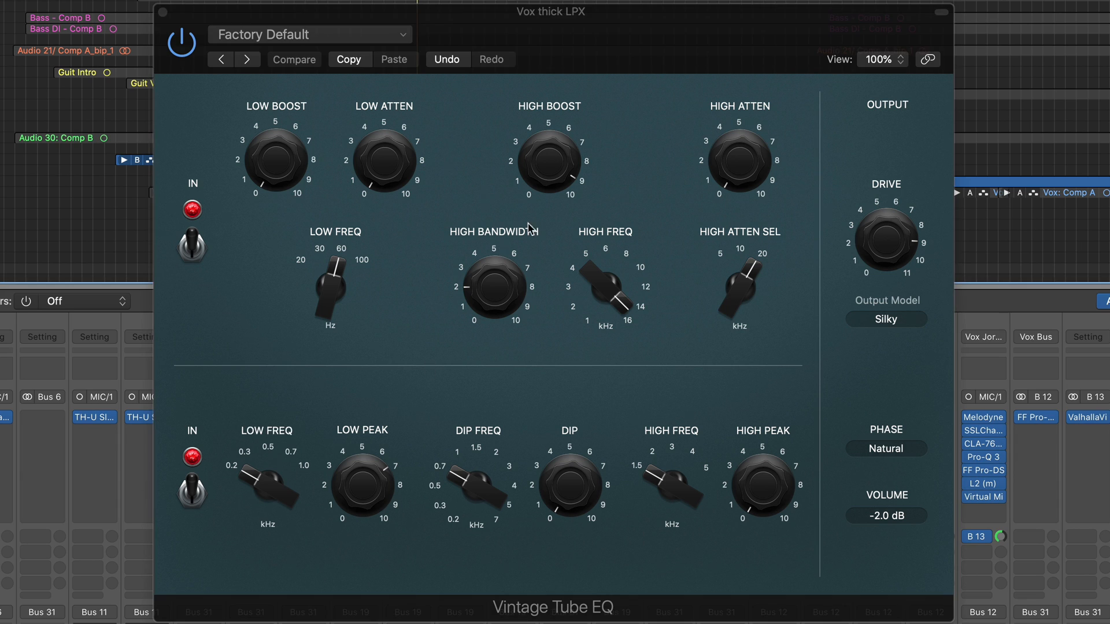
Step: Try the Tube EQ's High Boost at 0.0 and sweep it back up, then undo the changes
mouse_move(546, 183)
left_click(550, 174, "alt")
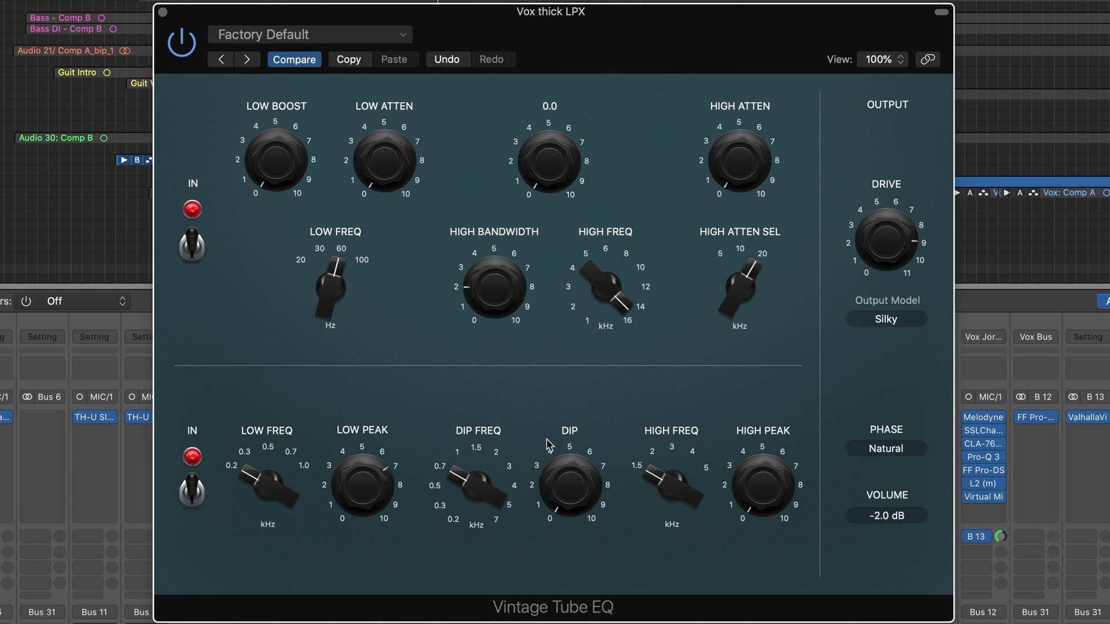
left_click_drag(546, 440, 549, 163)
left_click(449, 60)
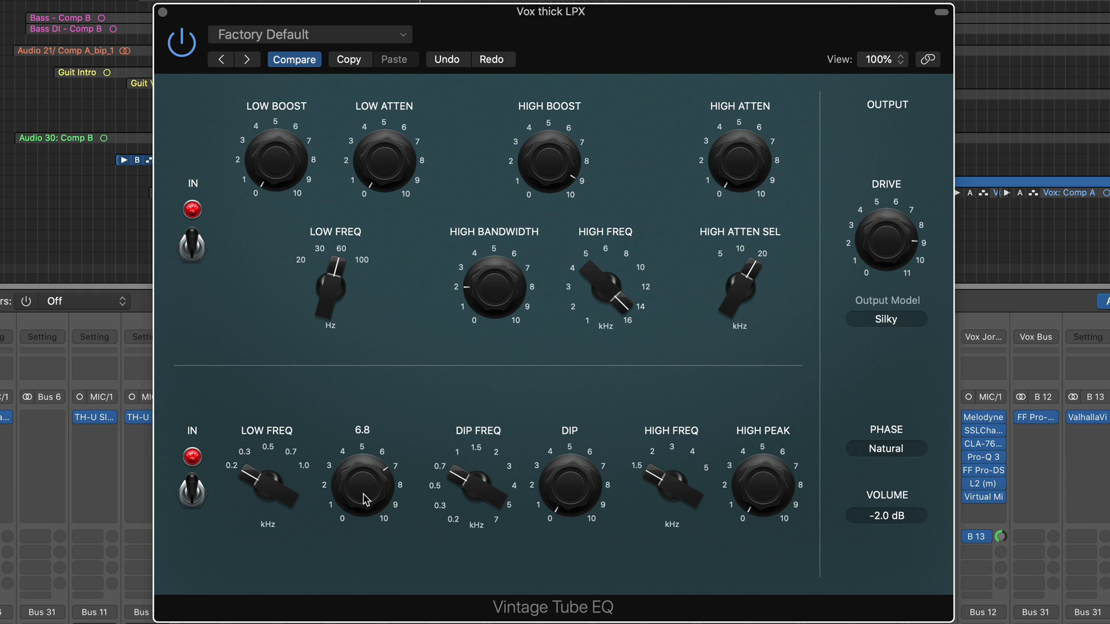
Step: Try the Tube EQ's Low Peak at 10.0, reset and sweep it again, then undo the changes
left_click_drag(365, 499, 360, 314)
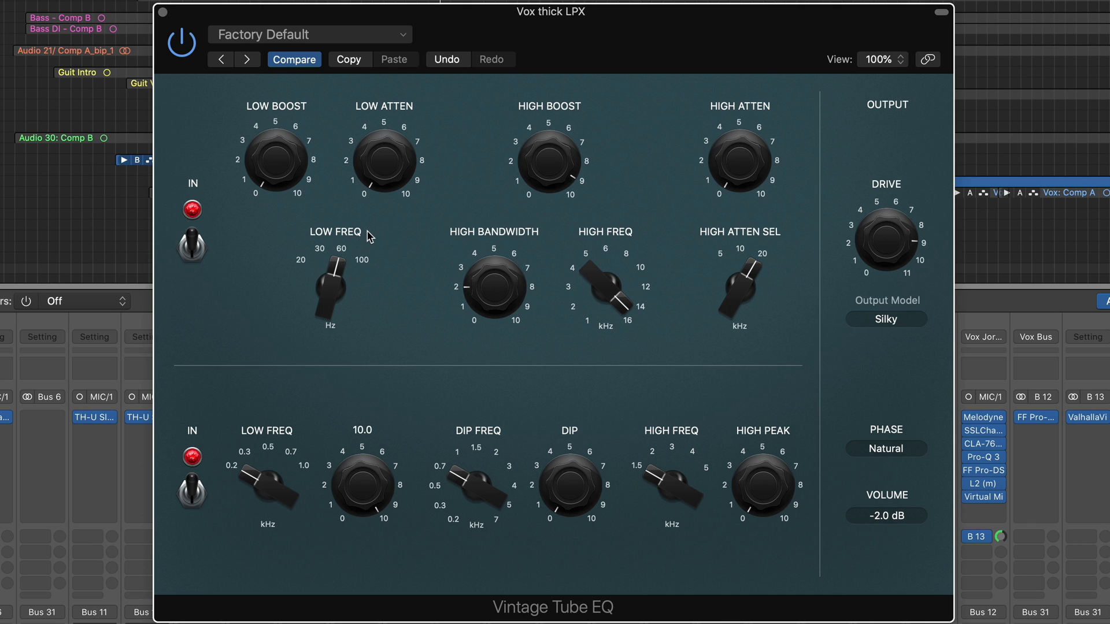
left_click(365, 505, "alt")
left_click_drag(364, 506, 376, 285)
left_click(447, 63)
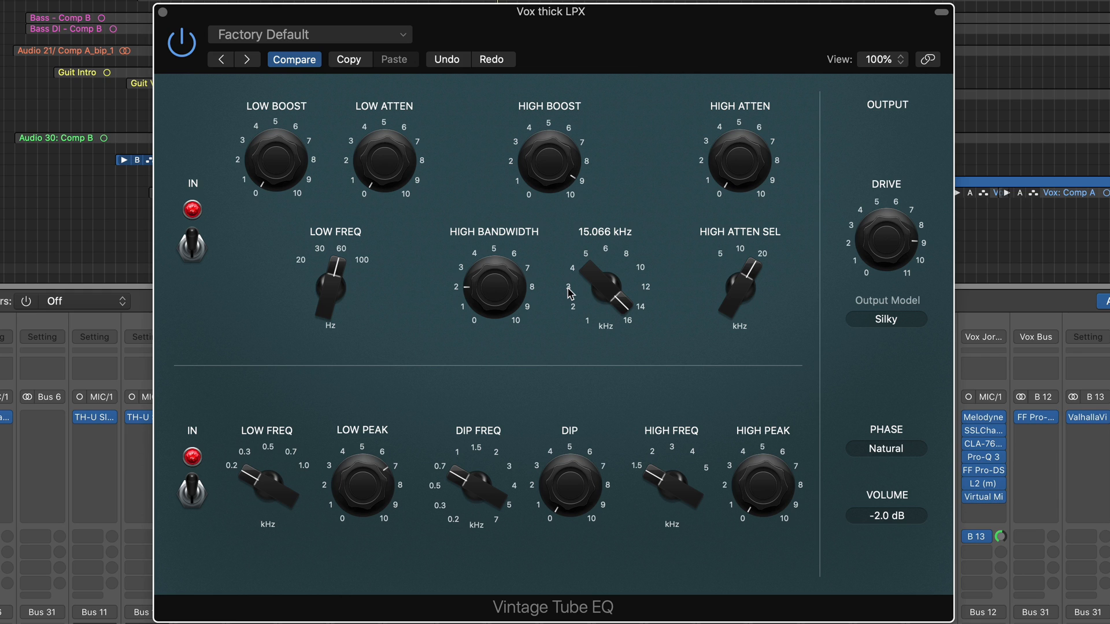
Step: Try the Tube EQ's High Bandwidth at 8.2 and undo the change
mouse_move(466, 292)
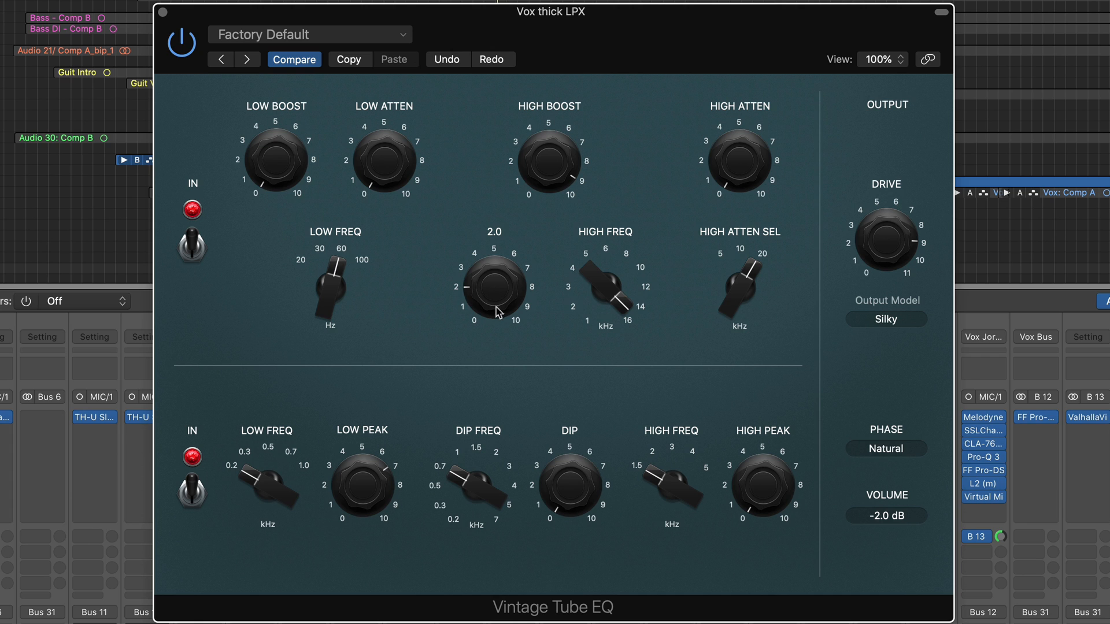
left_click_drag(497, 313, 486, 178)
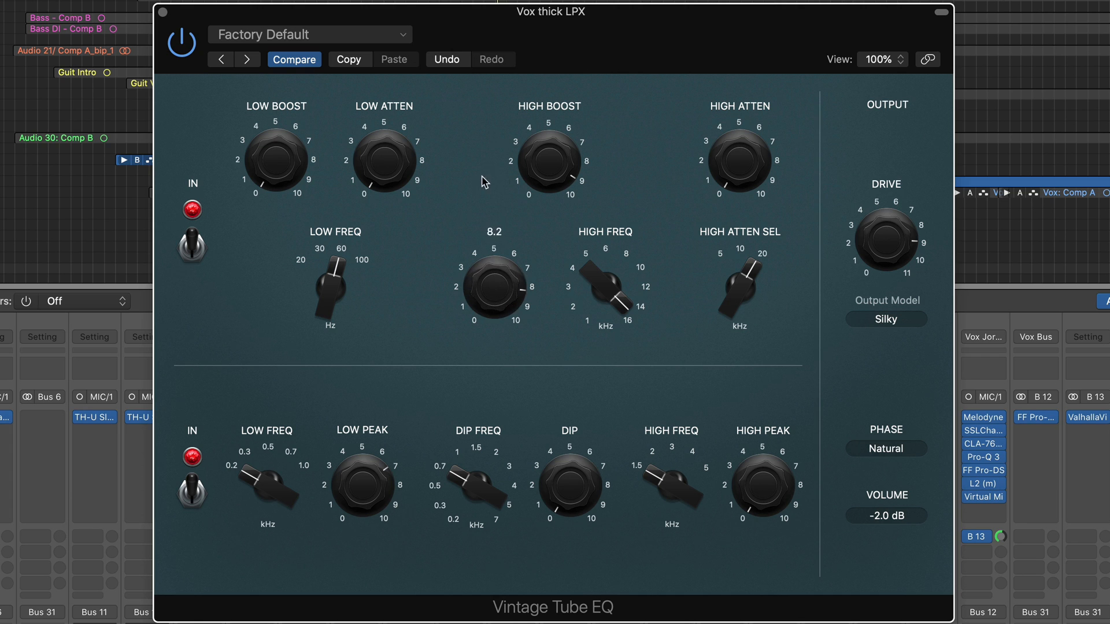
left_click(434, 53)
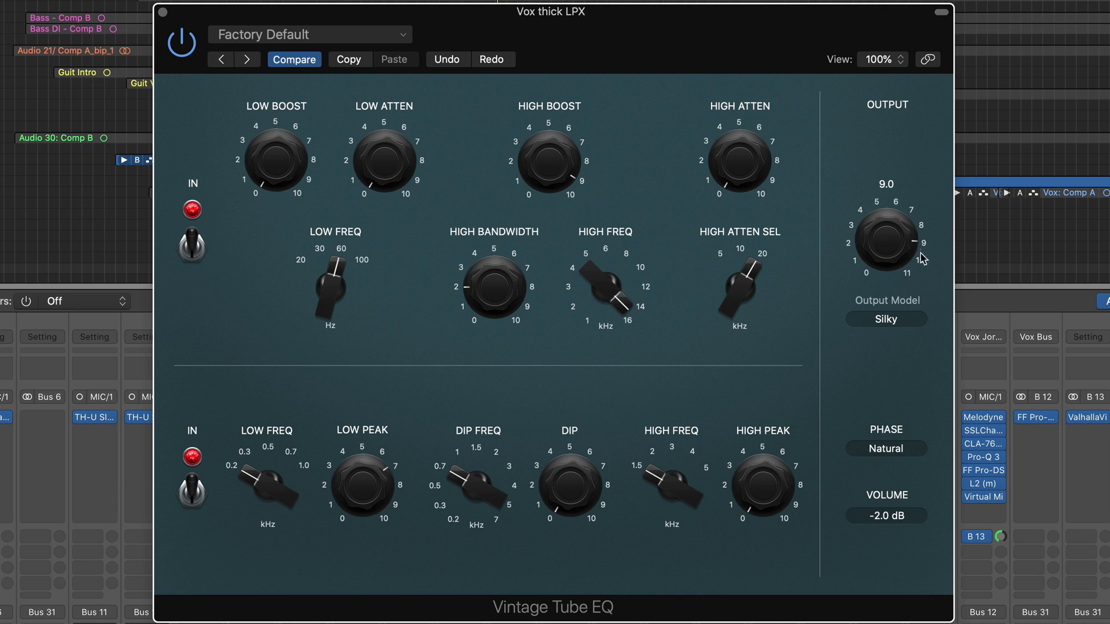
Step: Close the Tube EQ, then open Channel EQ on Vox thick LPX and switch it on
left_click(163, 12)
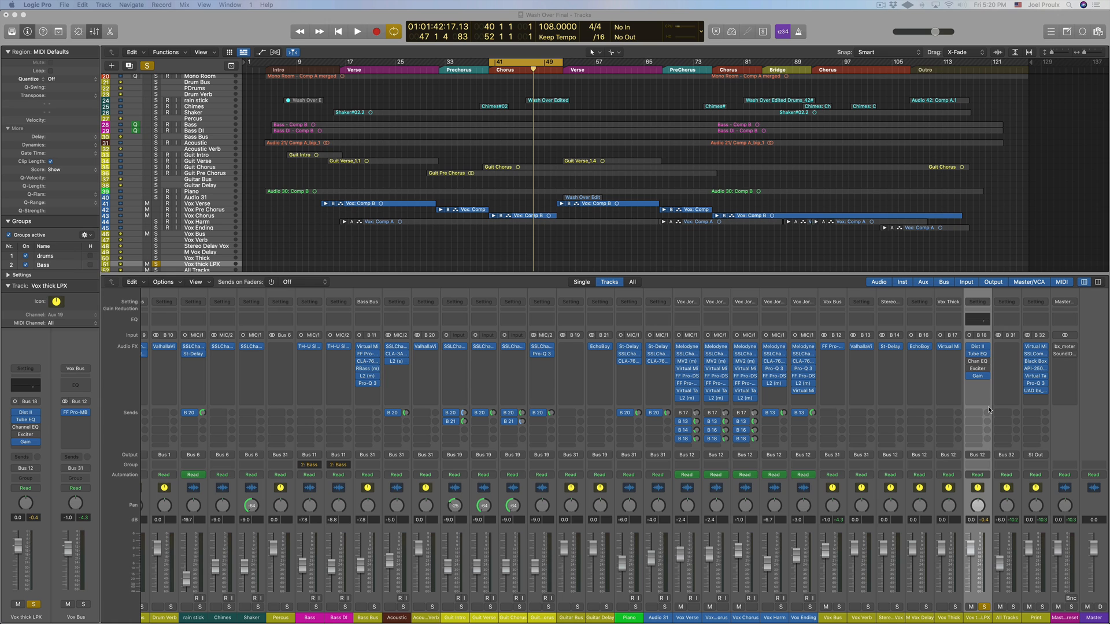
left_click(977, 362)
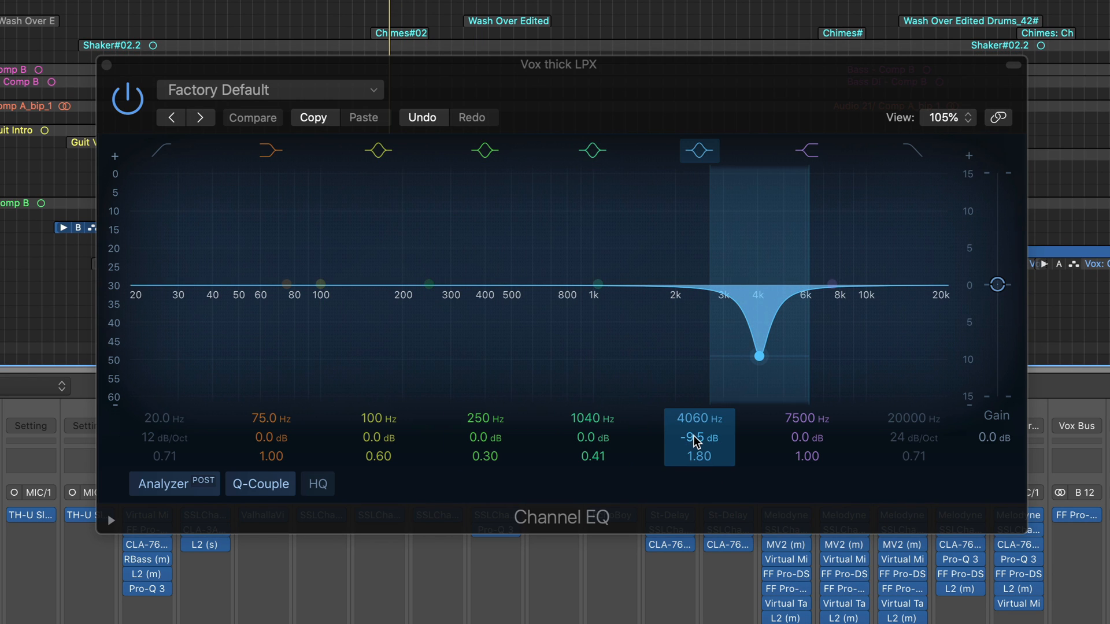
Step: Try the Channel EQ's 4060 Hz band at -10.7, +11.5 and -4.6 dB, and undo the gain changes
left_click_drag(695, 444, 700, 477)
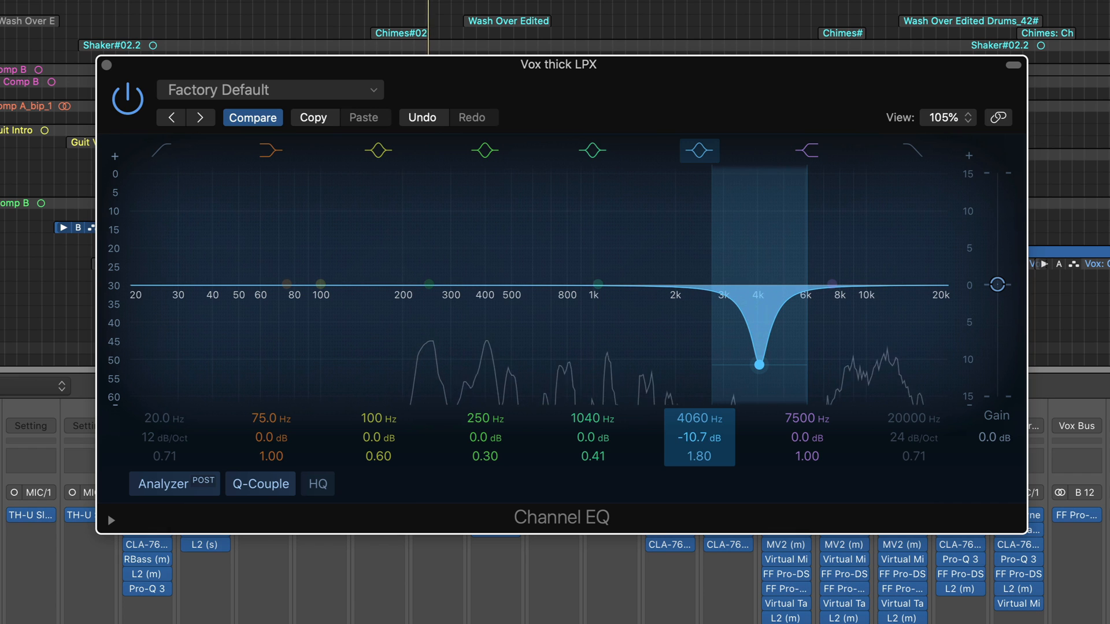
left_click_drag(700, 437, 700, 400)
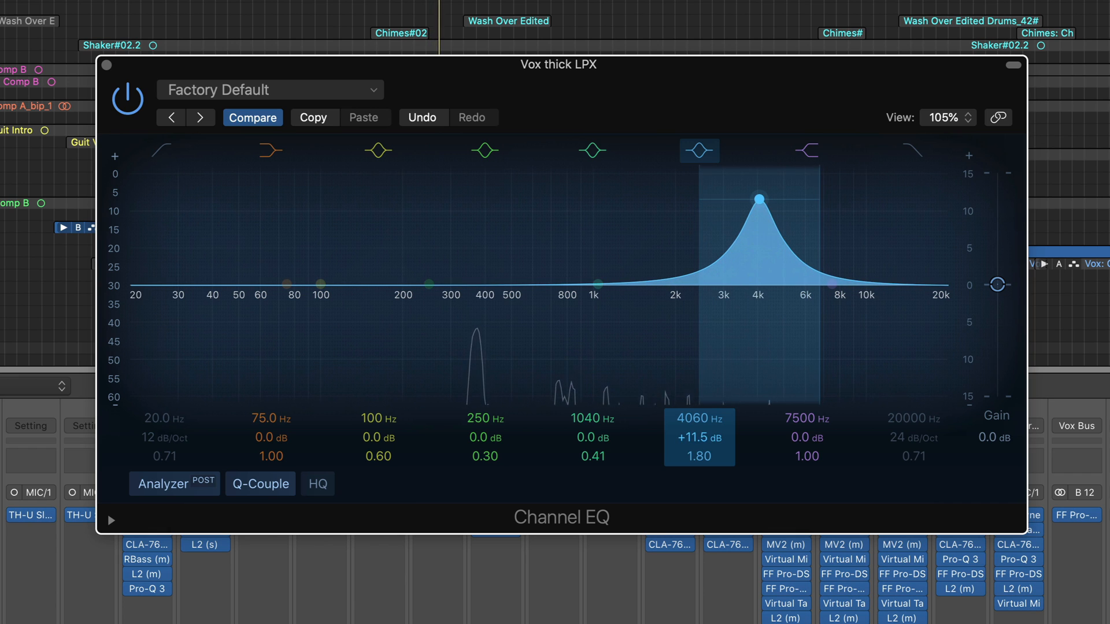
left_click_drag(760, 262, 760, 319)
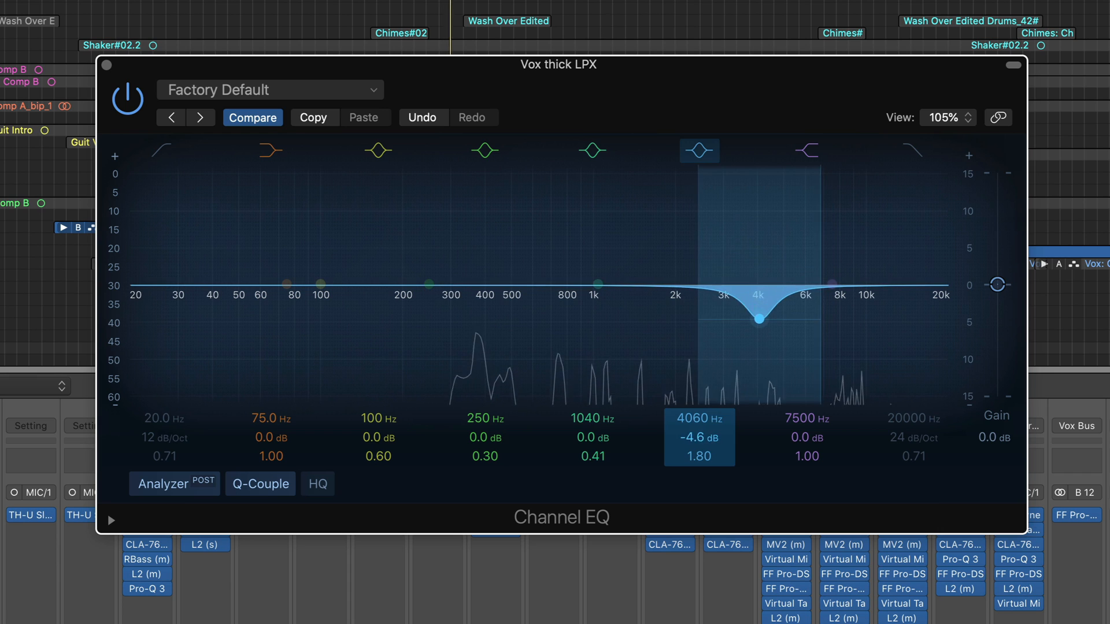
left_click(428, 118)
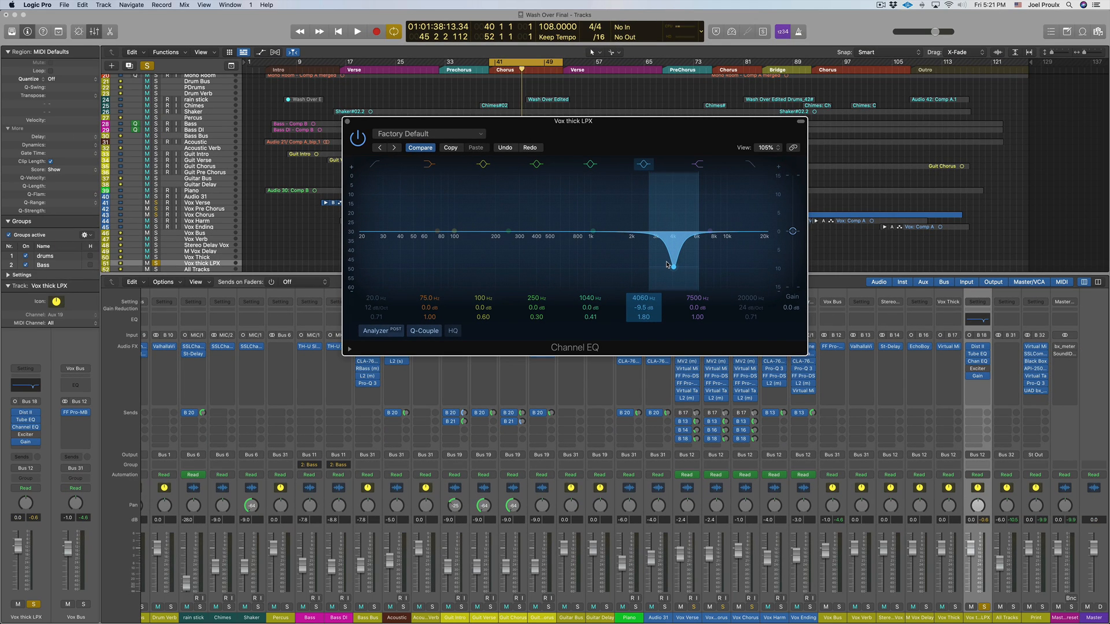
Step: Close Channel EQ, open the Exciter on Vox thick LPX and compare it with the Virtual Mix Rack on Vox Thick
left_click(347, 122)
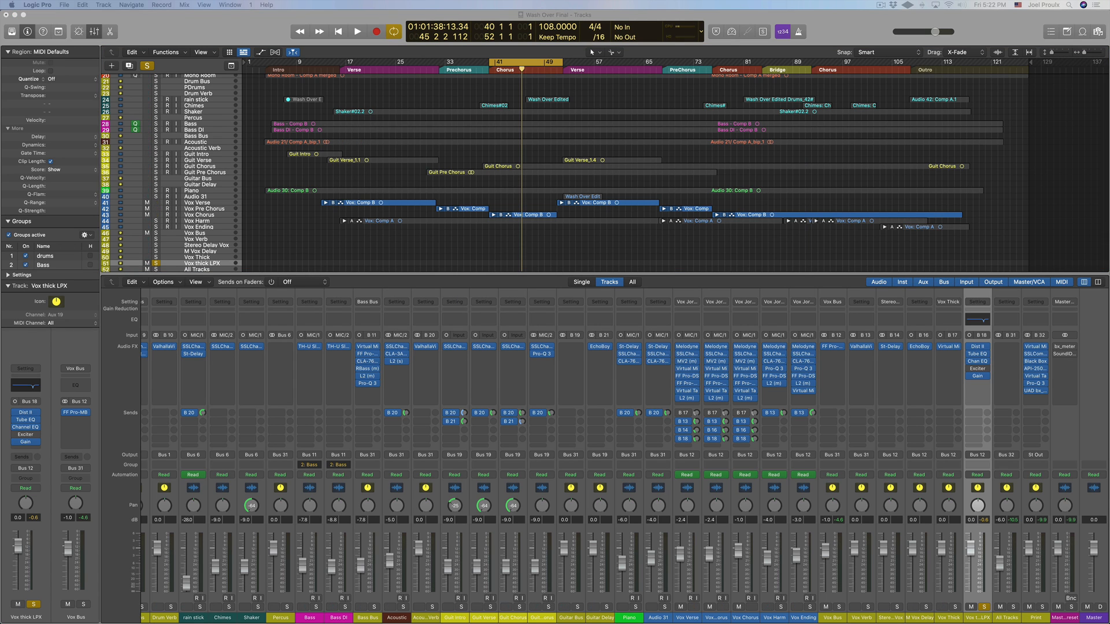
left_click(978, 369)
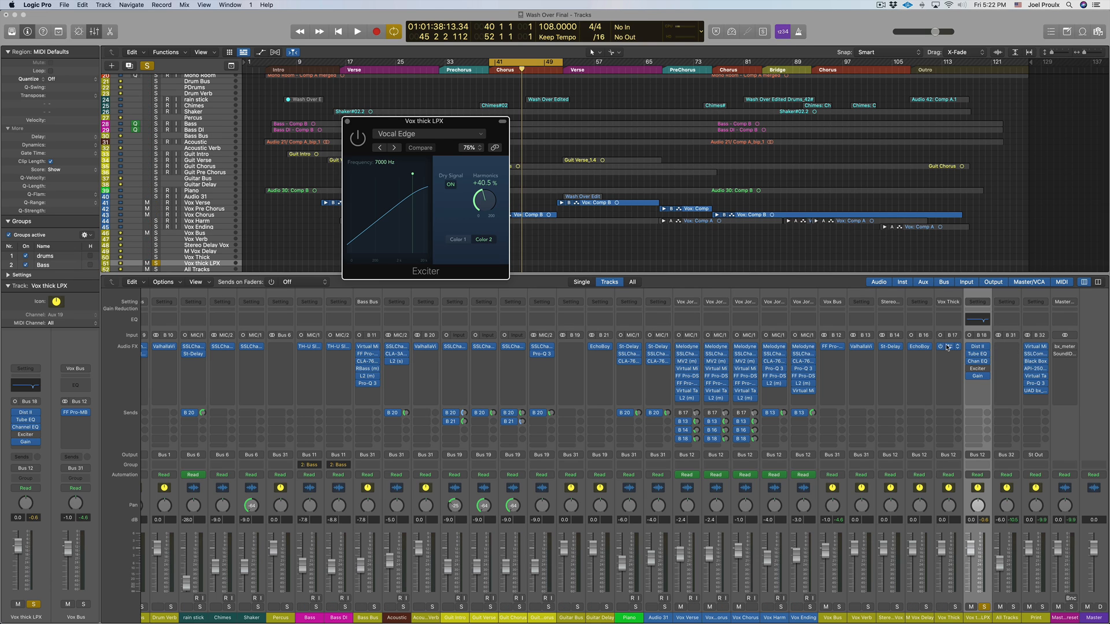
left_click(949, 349)
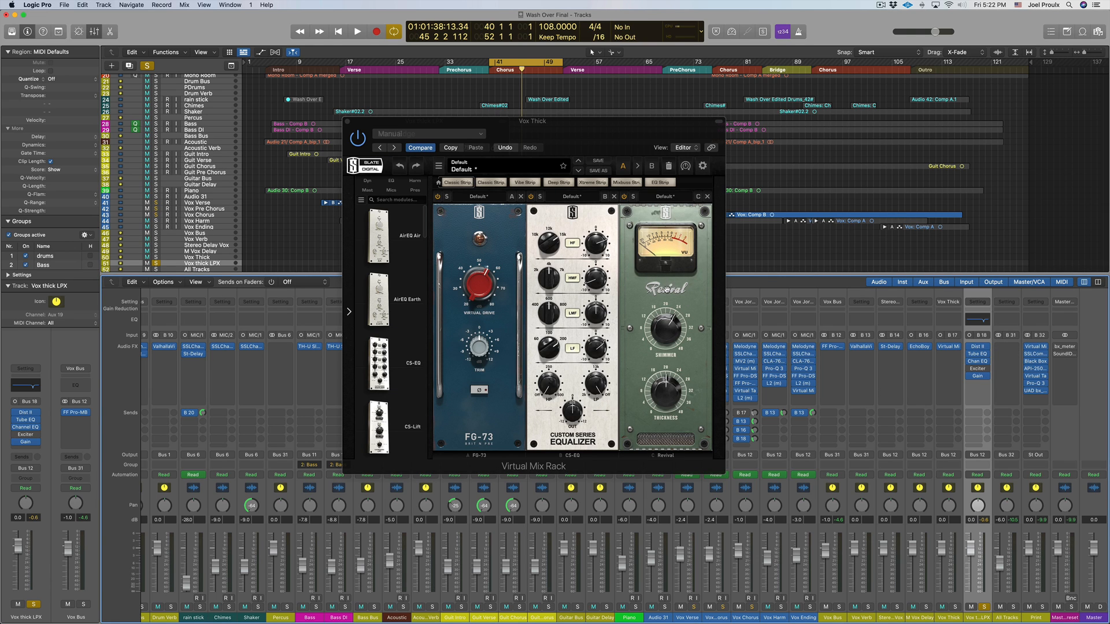
left_click(347, 122)
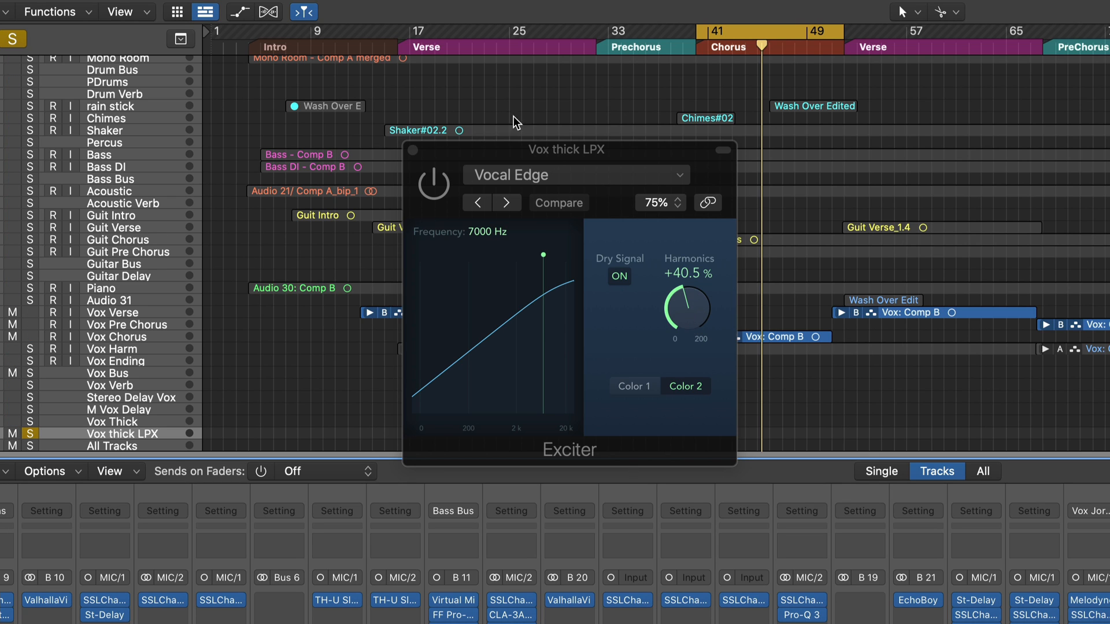
Step: Play from the start of the Chorus and switch on the Exciter on Vox thick LPX
left_click(697, 54)
key("space")
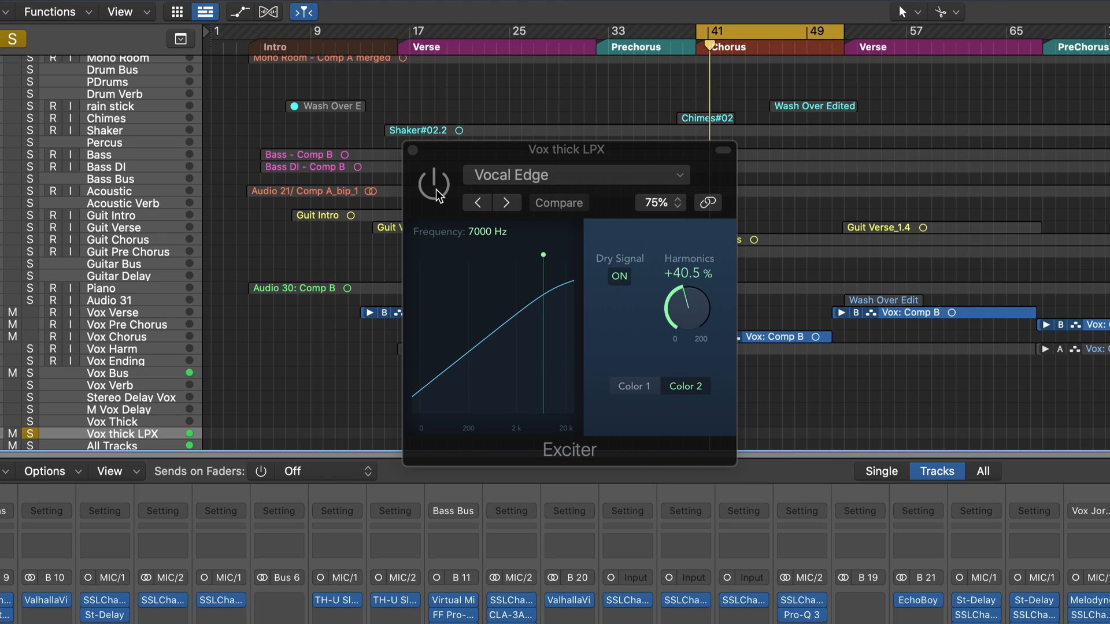
left_click(435, 185)
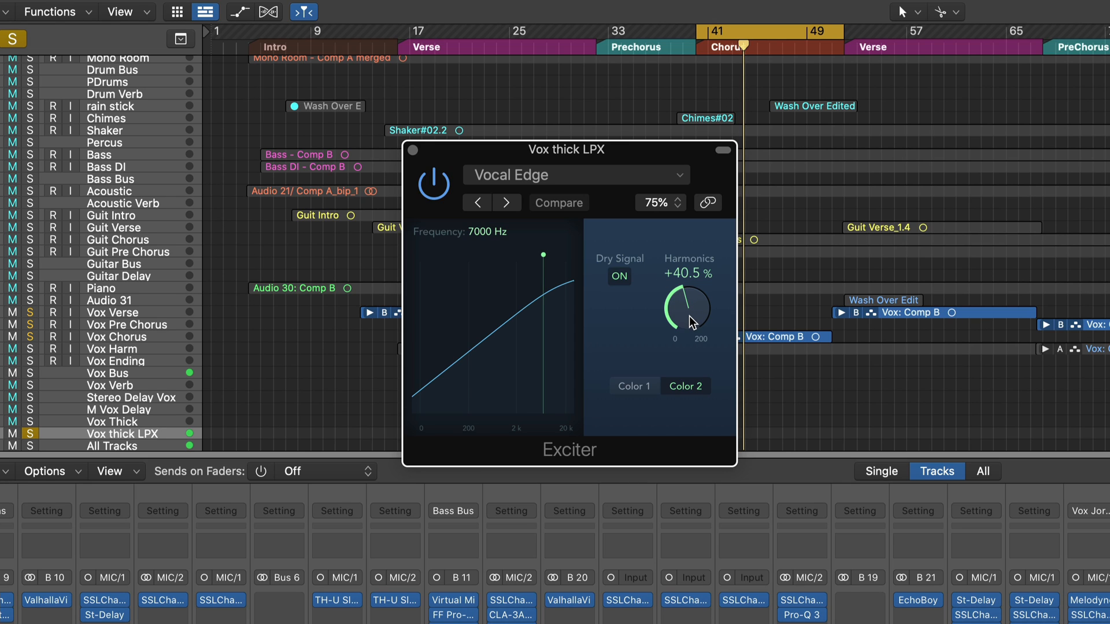
Step: Replay the Chorus with the Exciter's Harmonics at 200%, then revert to the stored setting with Compare
key("Return")
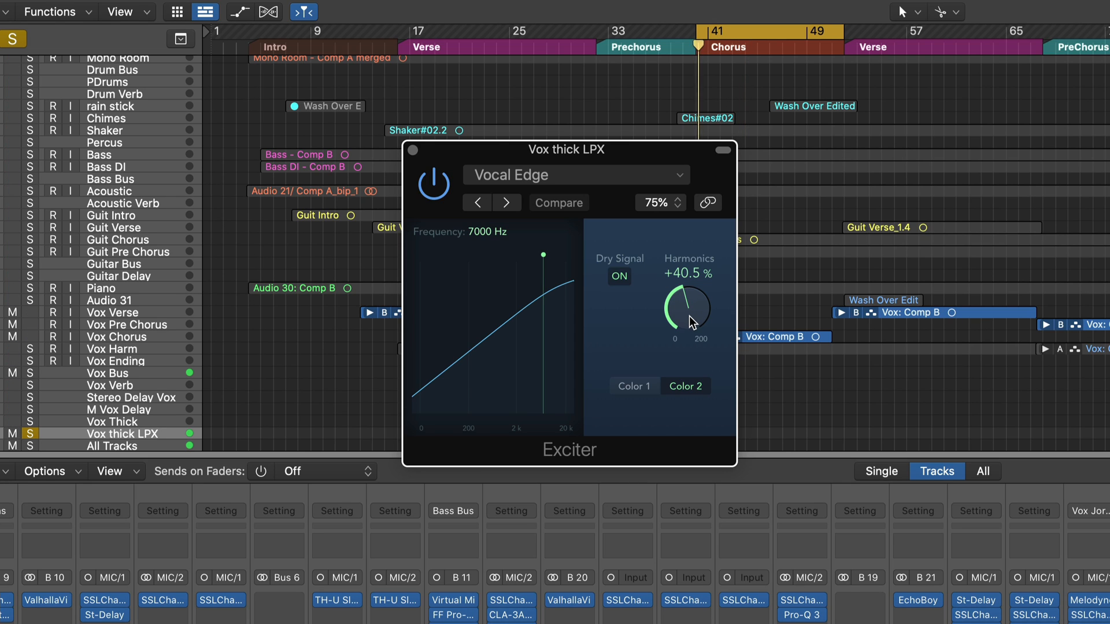
left_click_drag(689, 316, 692, 153)
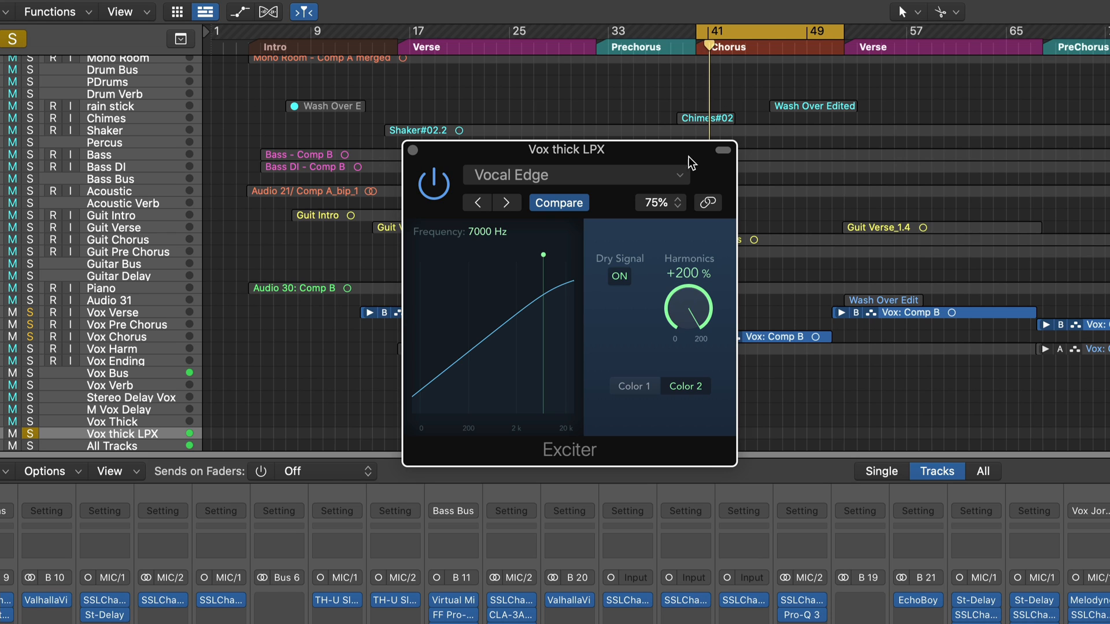
left_click(578, 205)
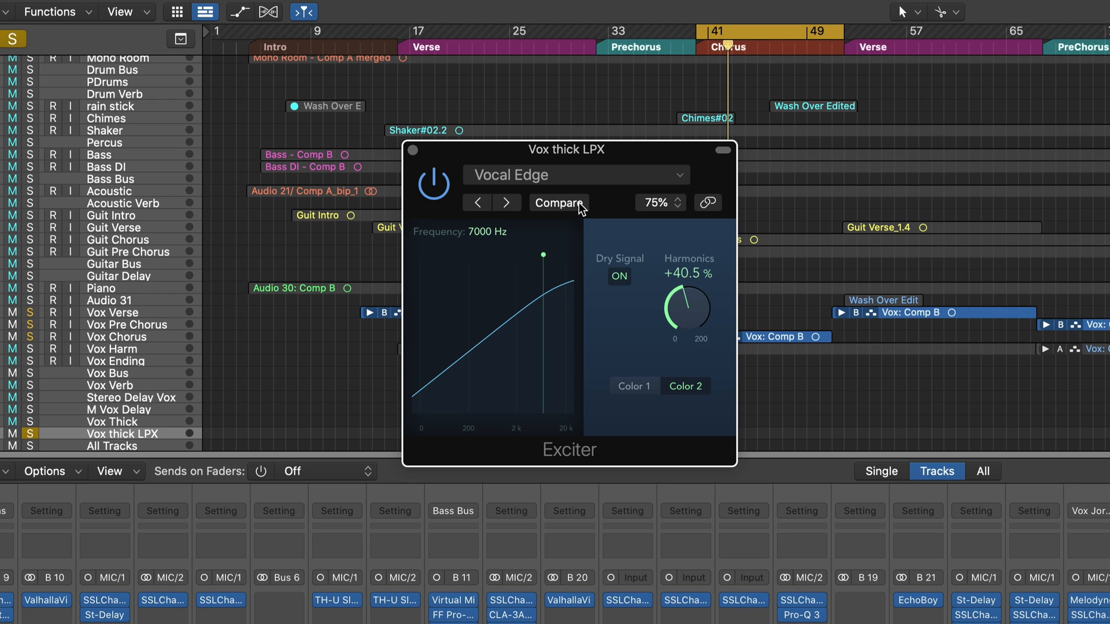
Step: Close the Exciter and remove the Gain plug-in from the Vox thick LPX channel
left_click(413, 152)
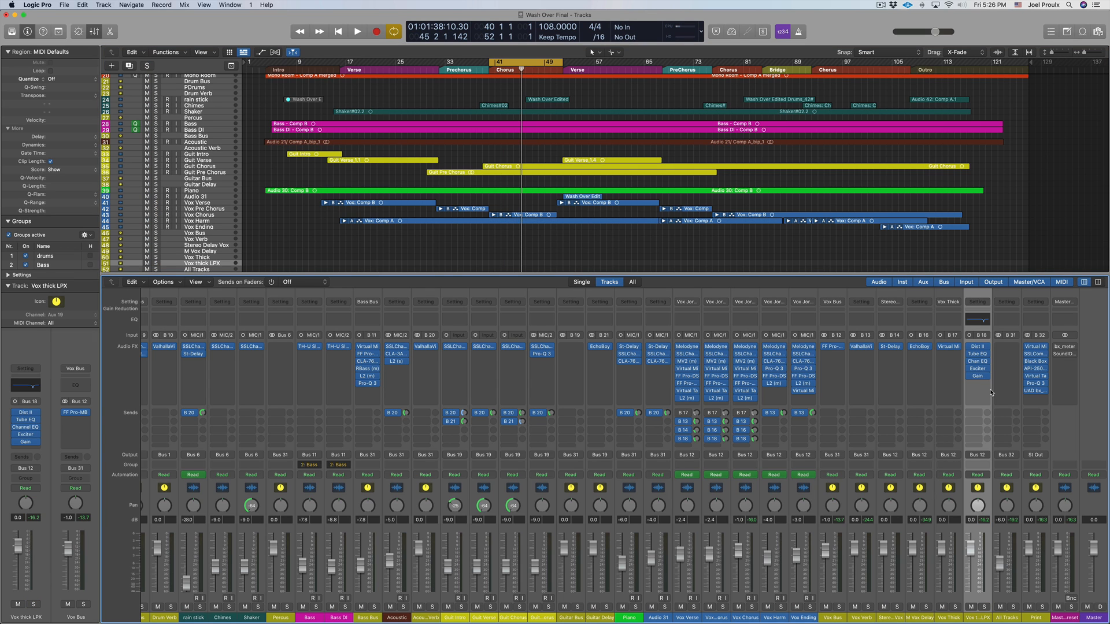
left_click(986, 379)
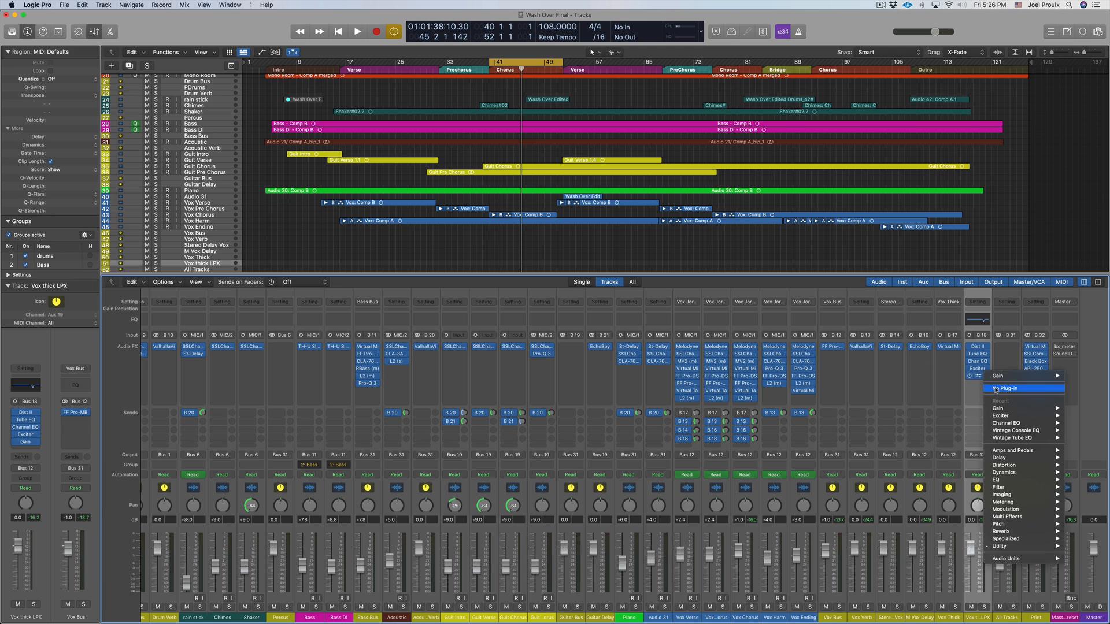
left_click(997, 390)
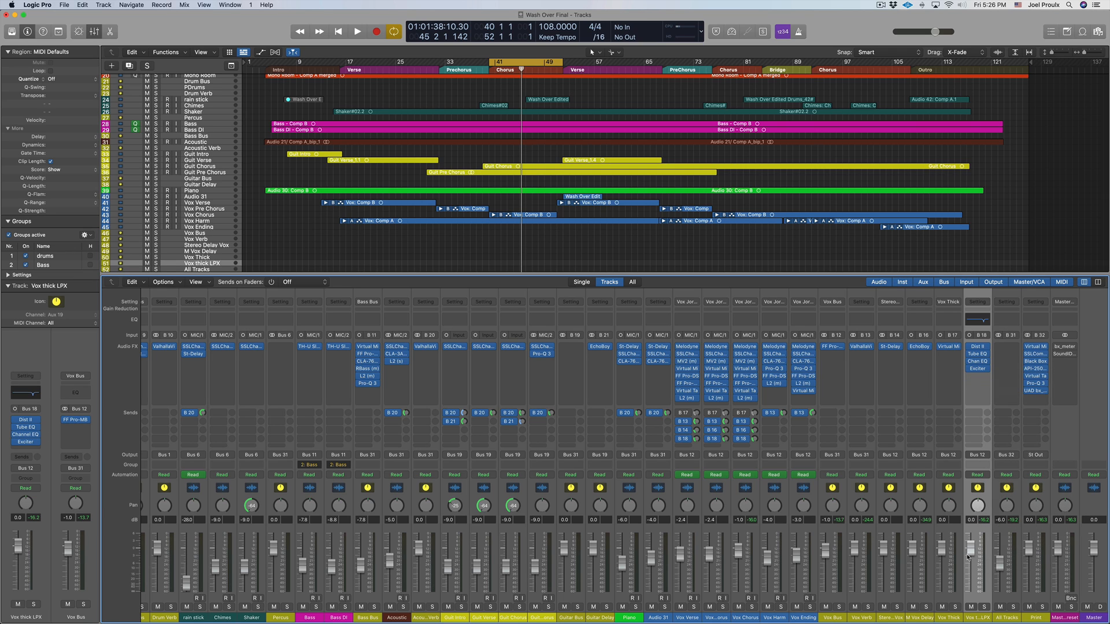
Step: Solo Vox thick LPX and audition the full plug-in chain over the Chorus
left_click(985, 608)
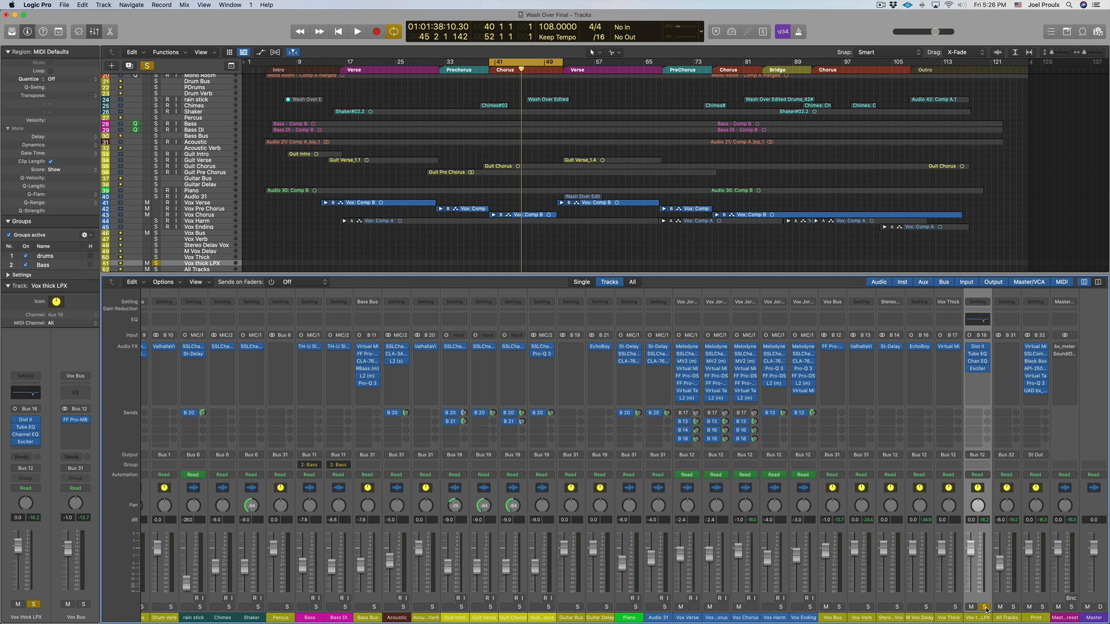
key("space")
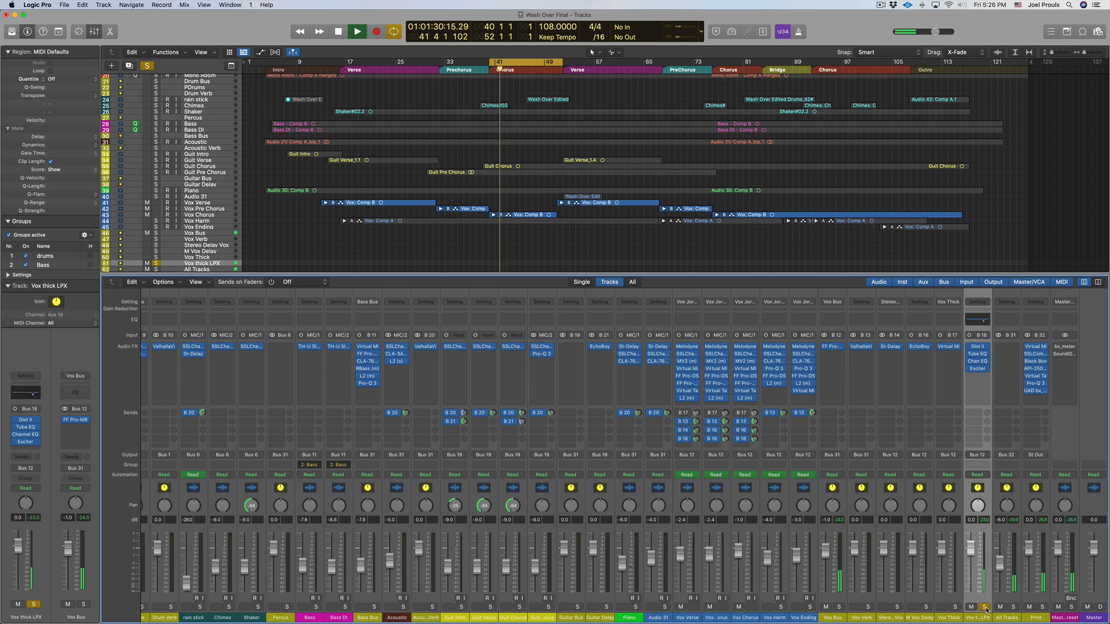
key("space")
Step: Unsolo Vox thick LPX and audition the full mix while repeatedly muting and unmuting that channel, leaving it unmuted
left_click(985, 607)
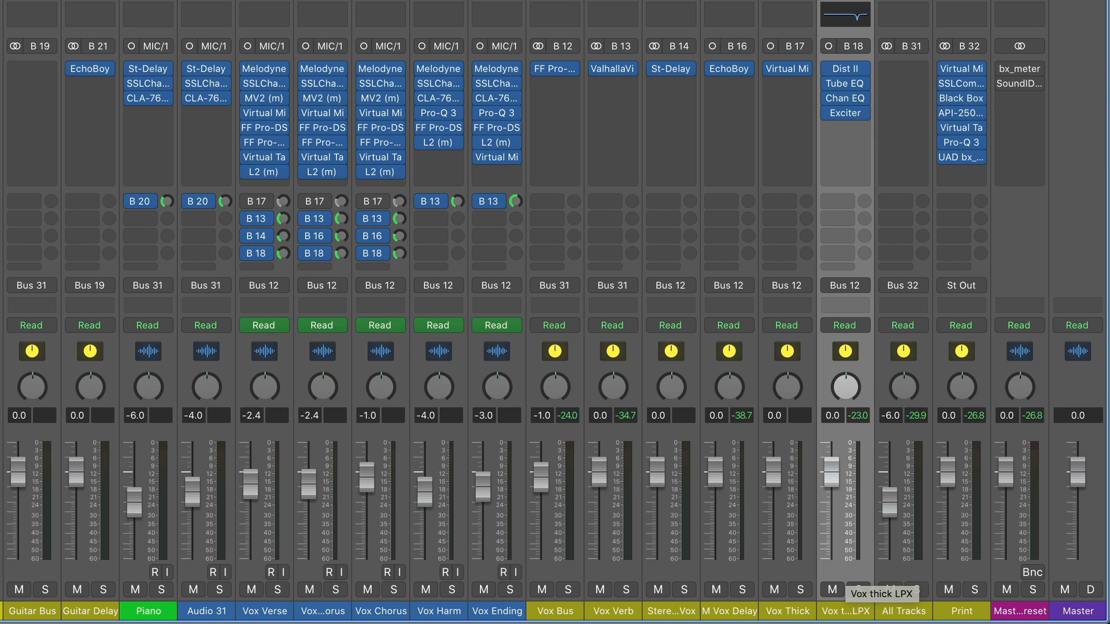
key("space")
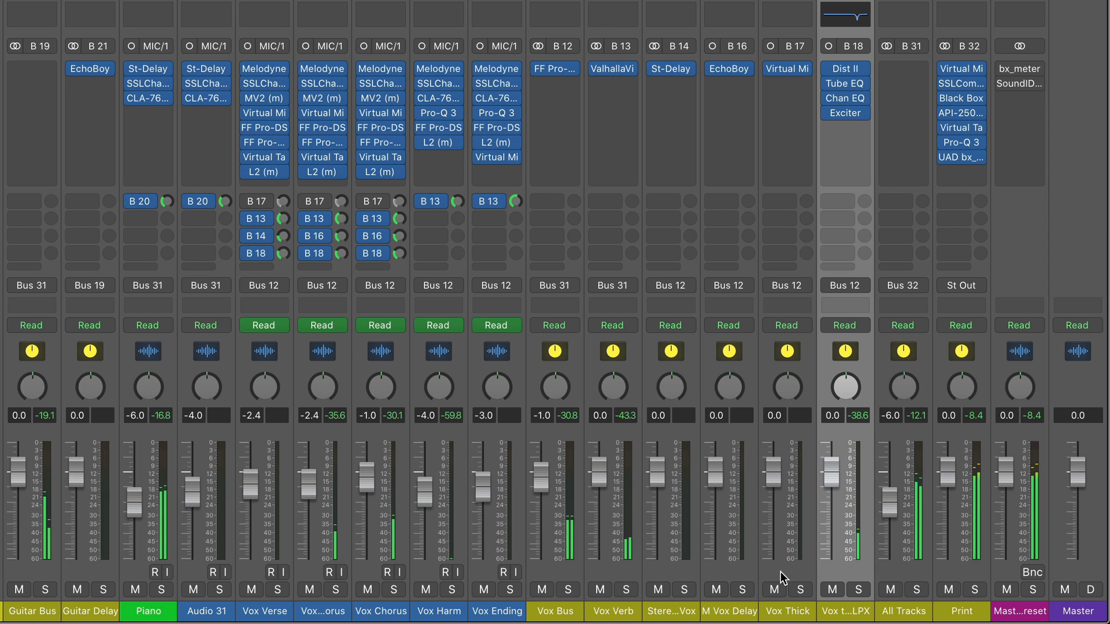
left_click(833, 589)
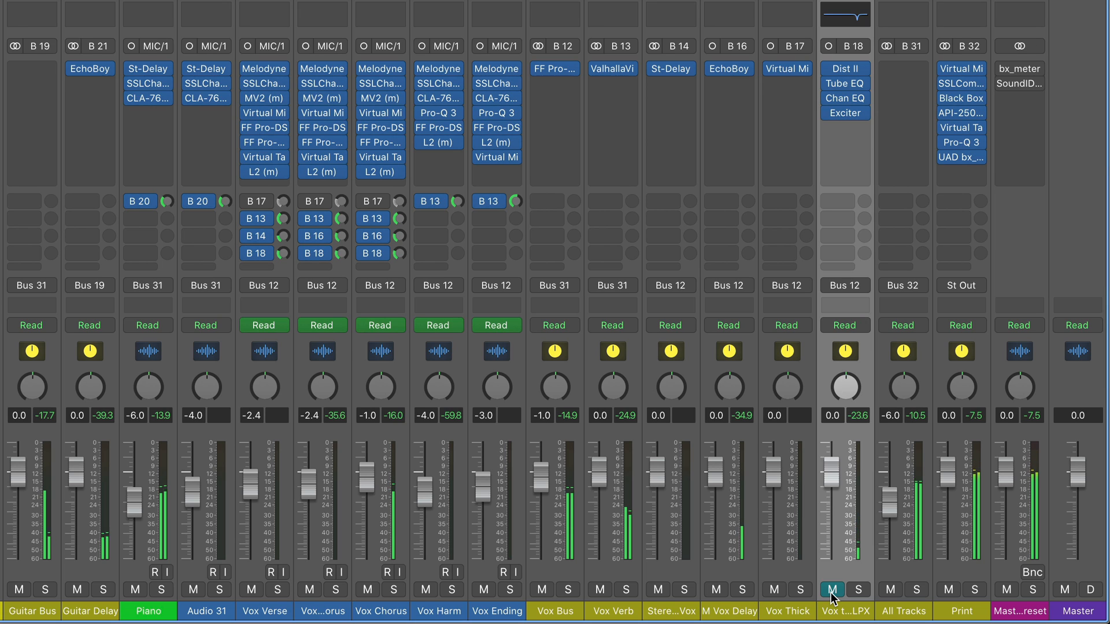
left_click(833, 590)
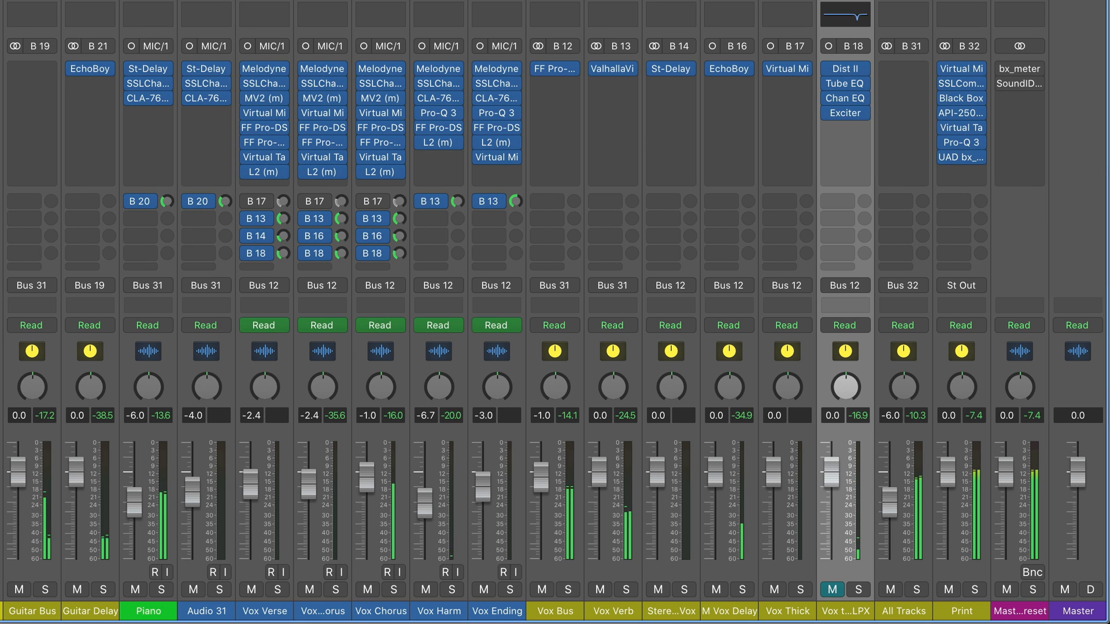
left_click(832, 590)
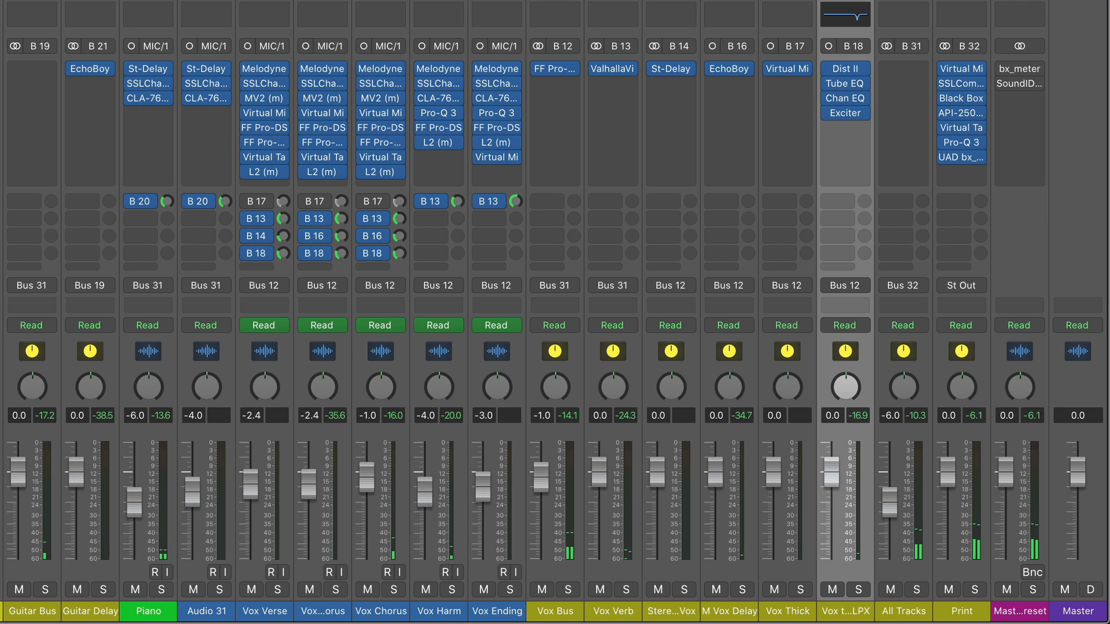
left_click(832, 590)
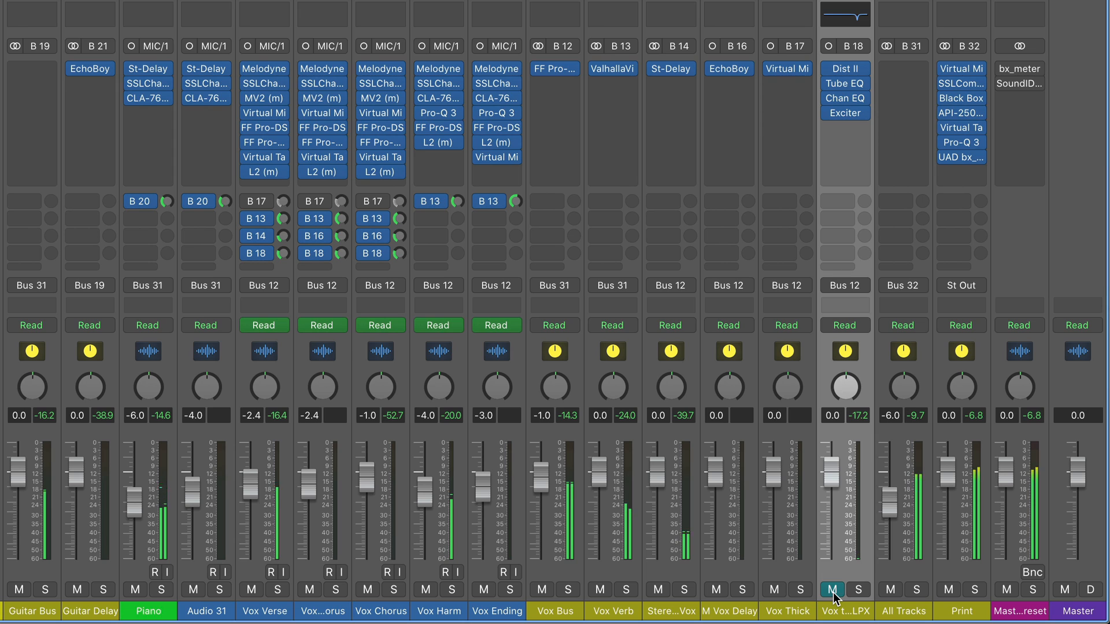
left_click(833, 591)
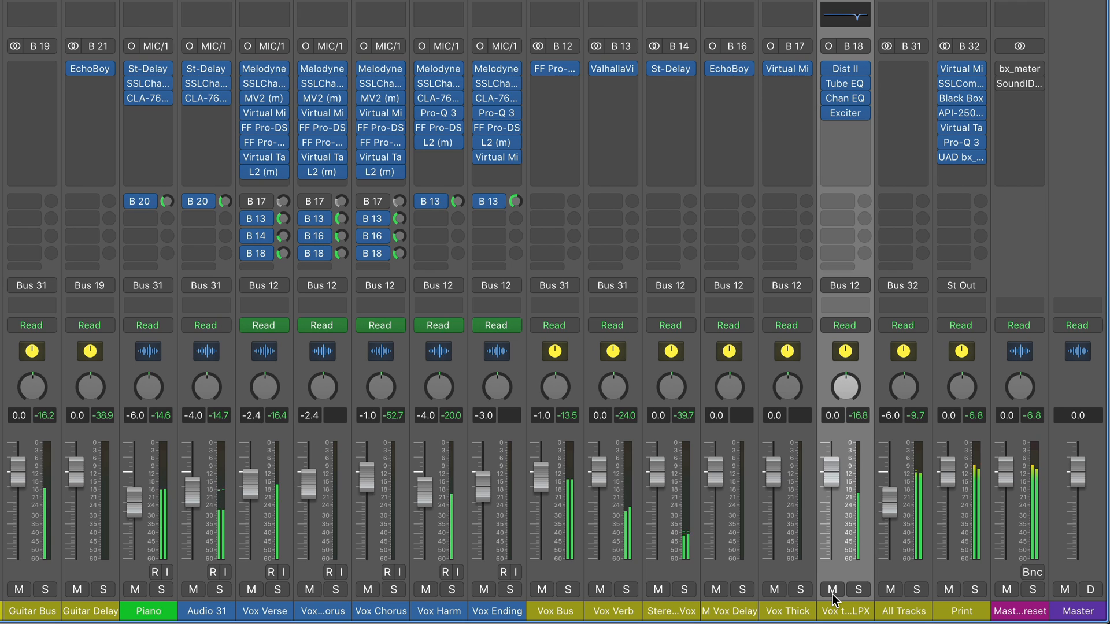
left_click(834, 592)
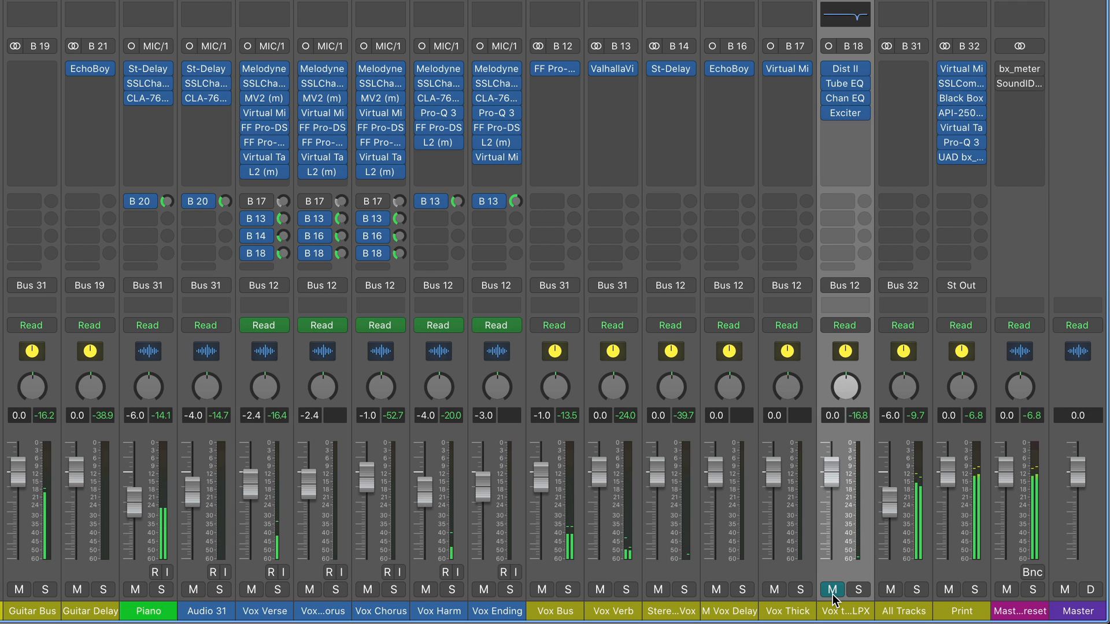
left_click(833, 591)
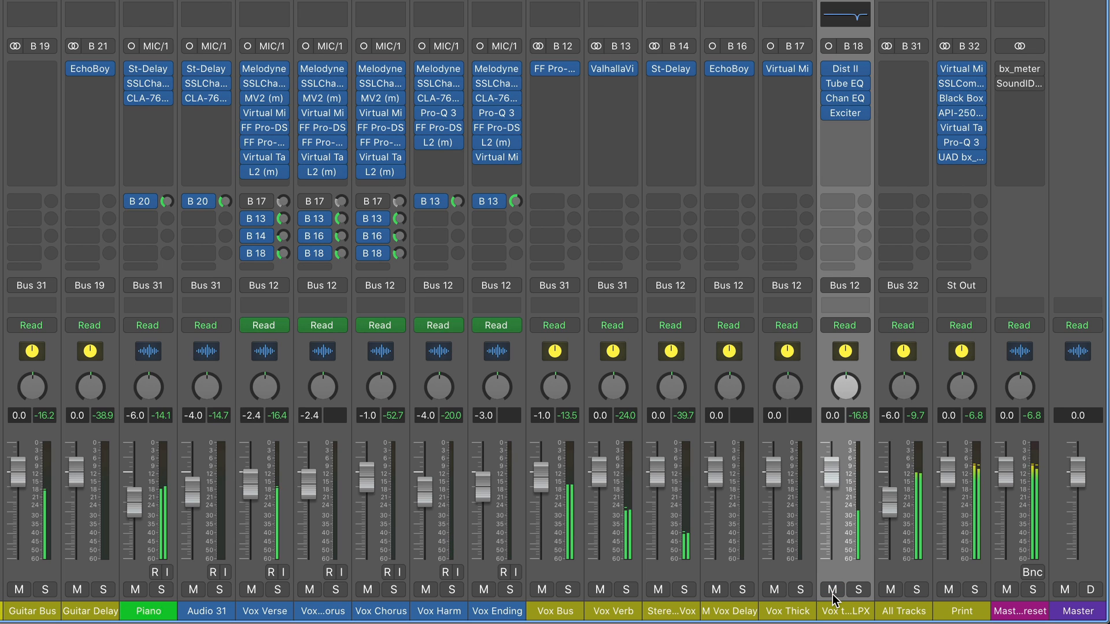